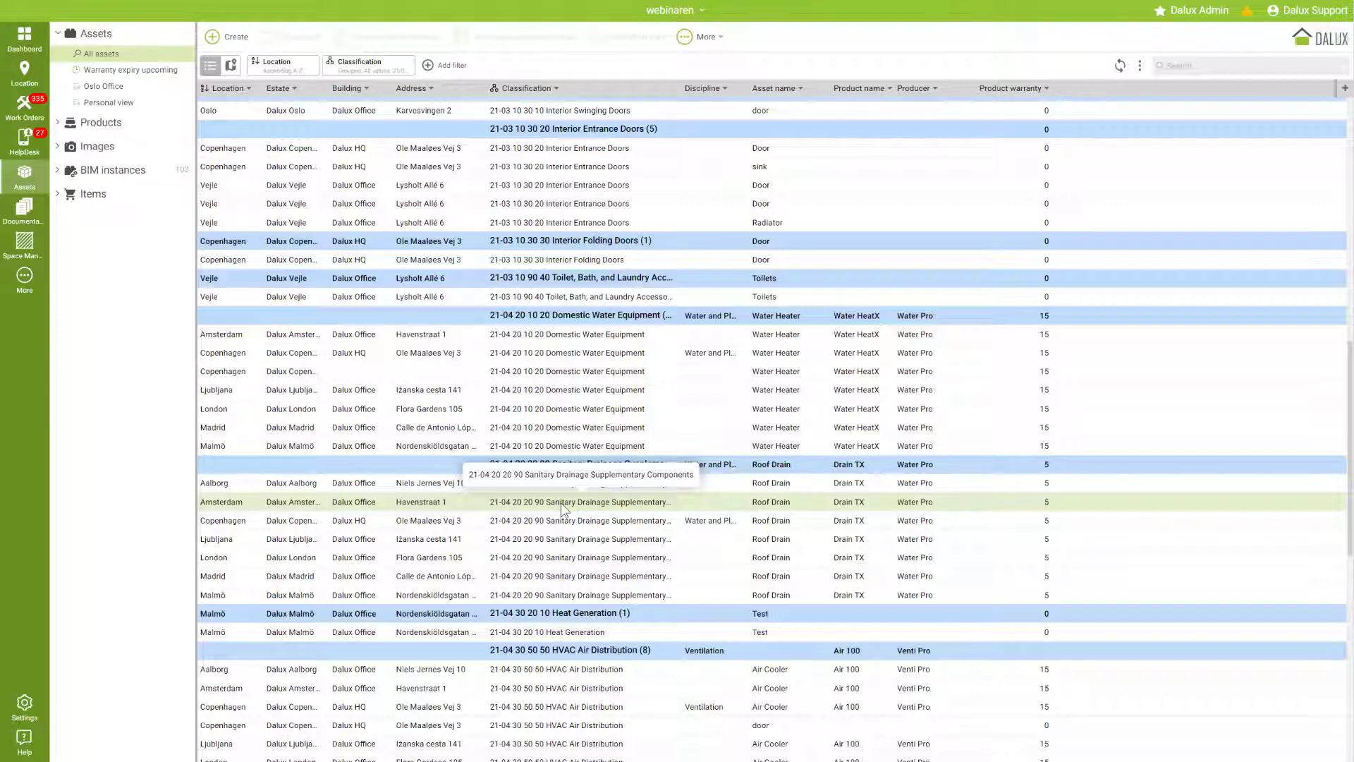
Open the Classification setup in the Asset settings.
left_click(24, 705)
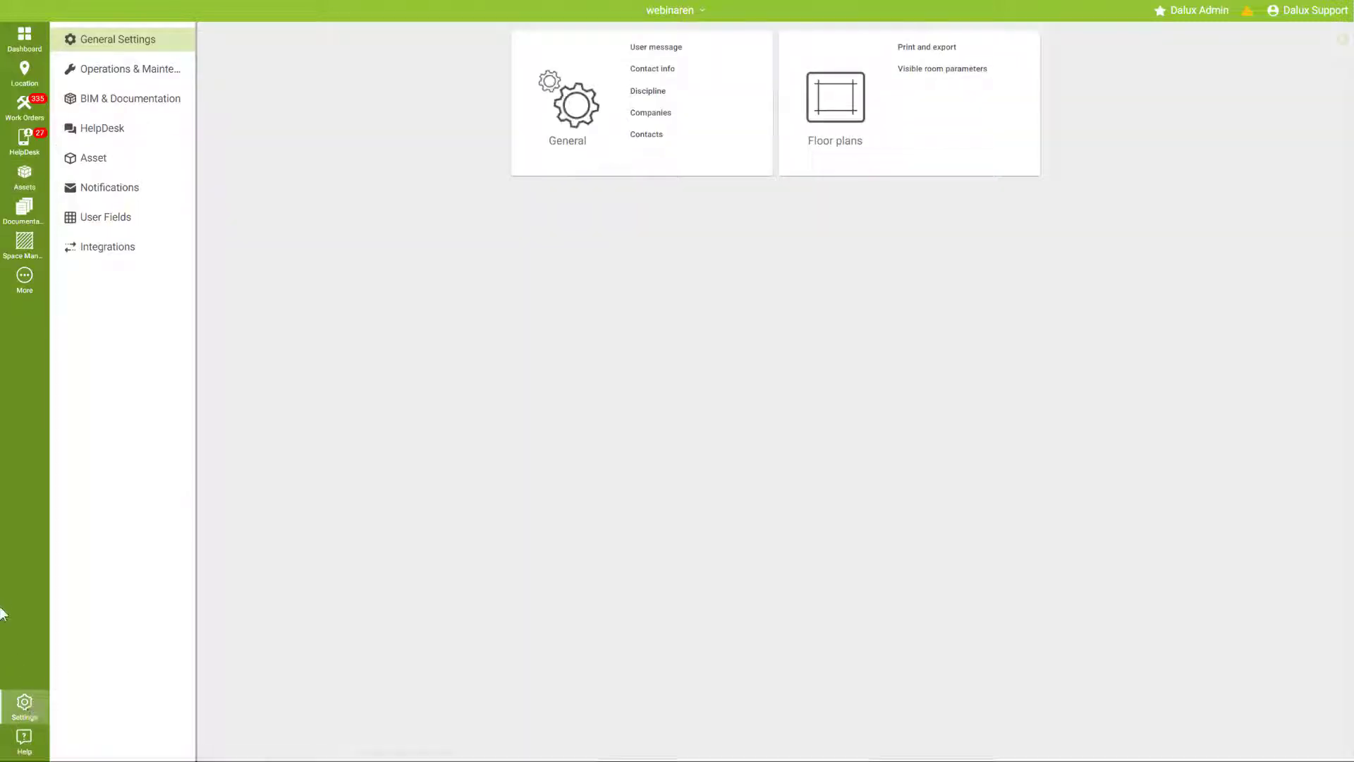
left_click(108, 165)
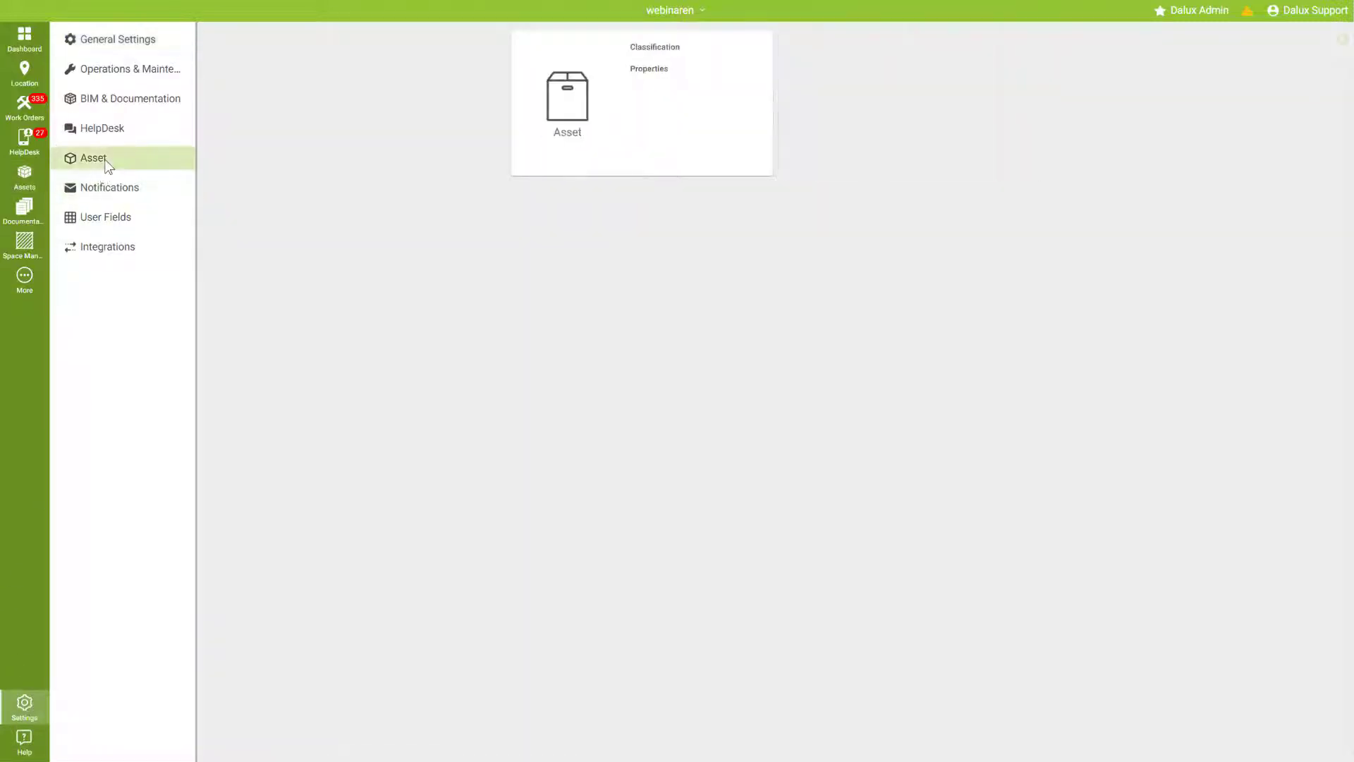
left_click(662, 69)
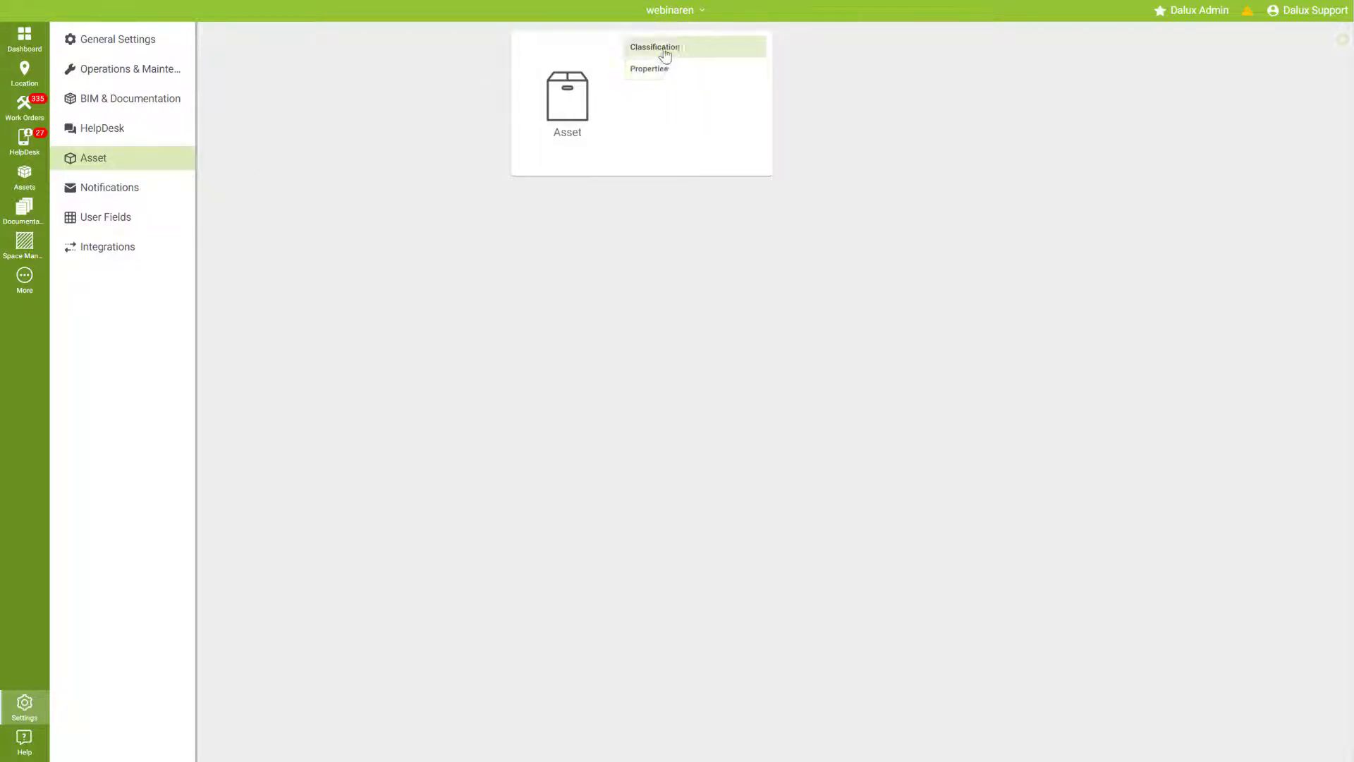
left_click(664, 49)
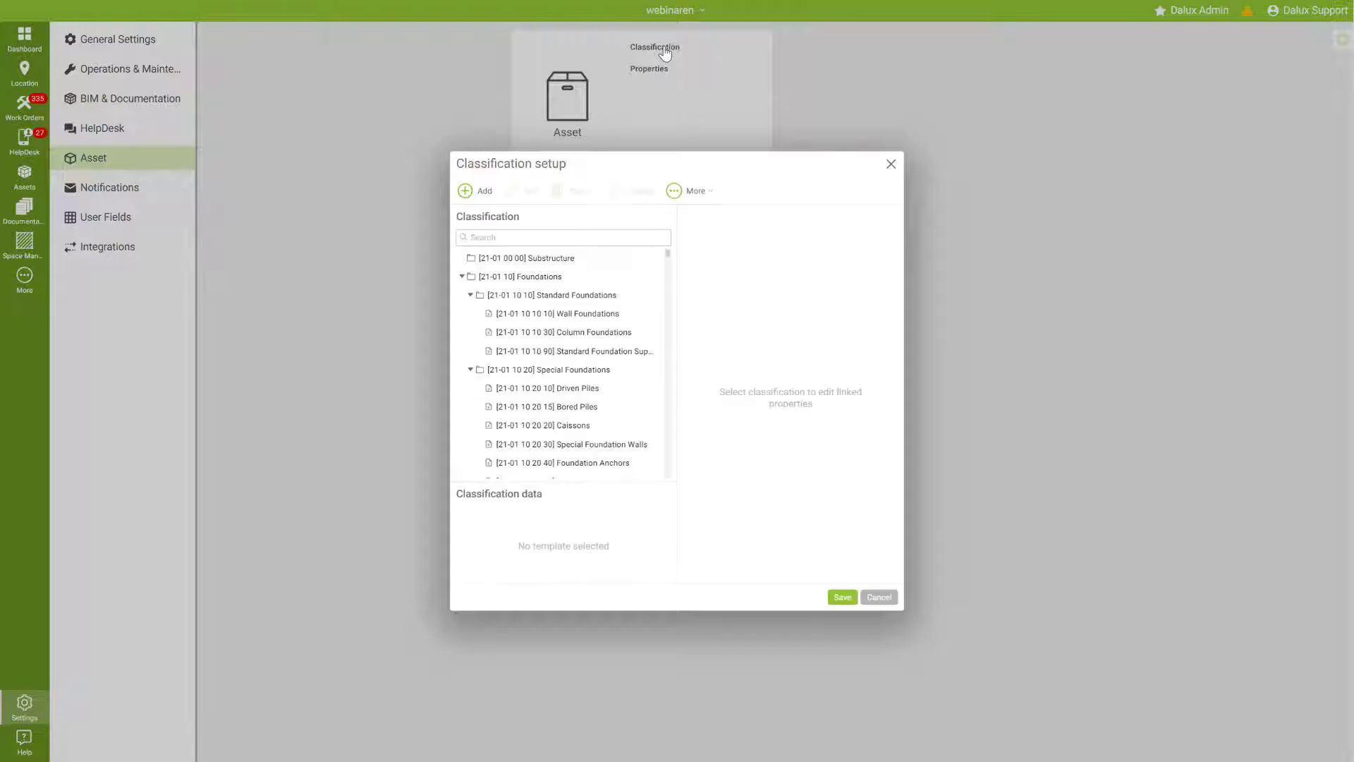
scroll(555, 395, "down", 5)
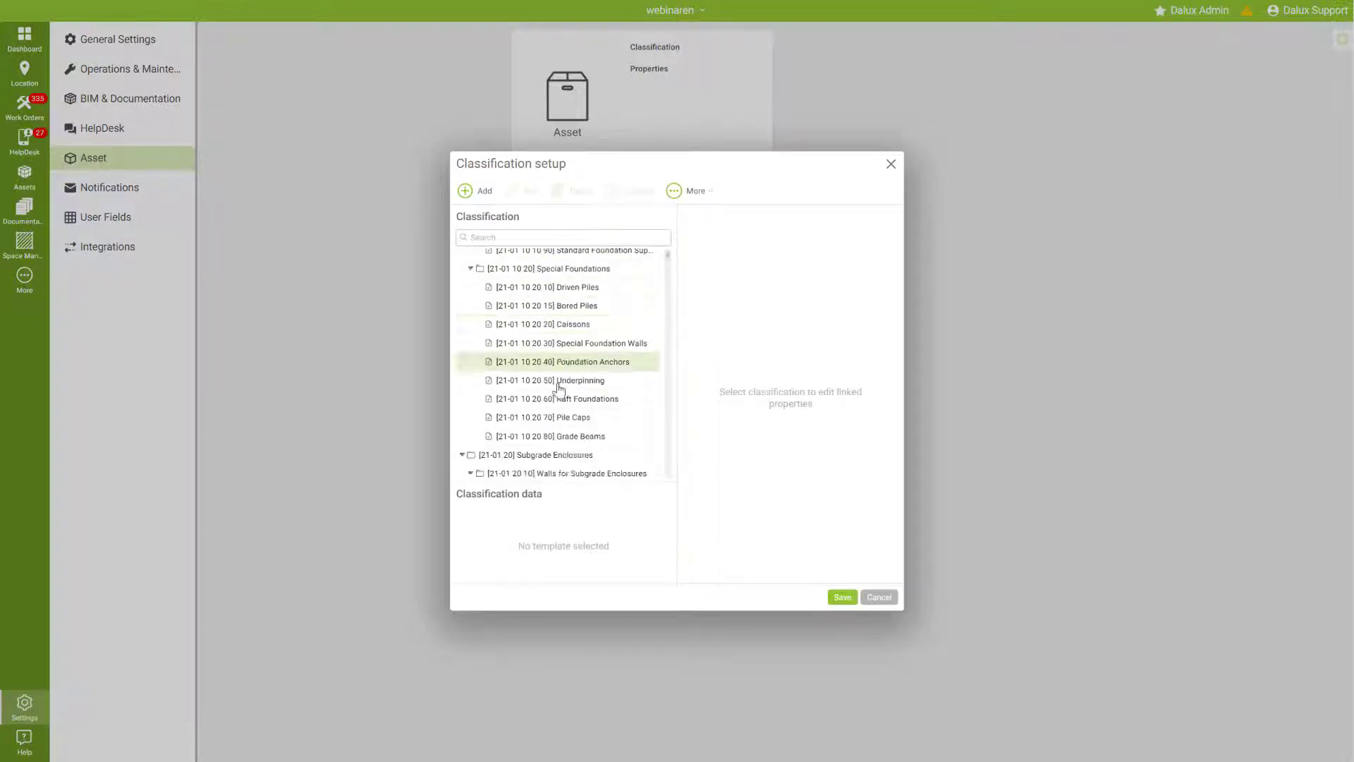
scroll(555, 403, "down", 2)
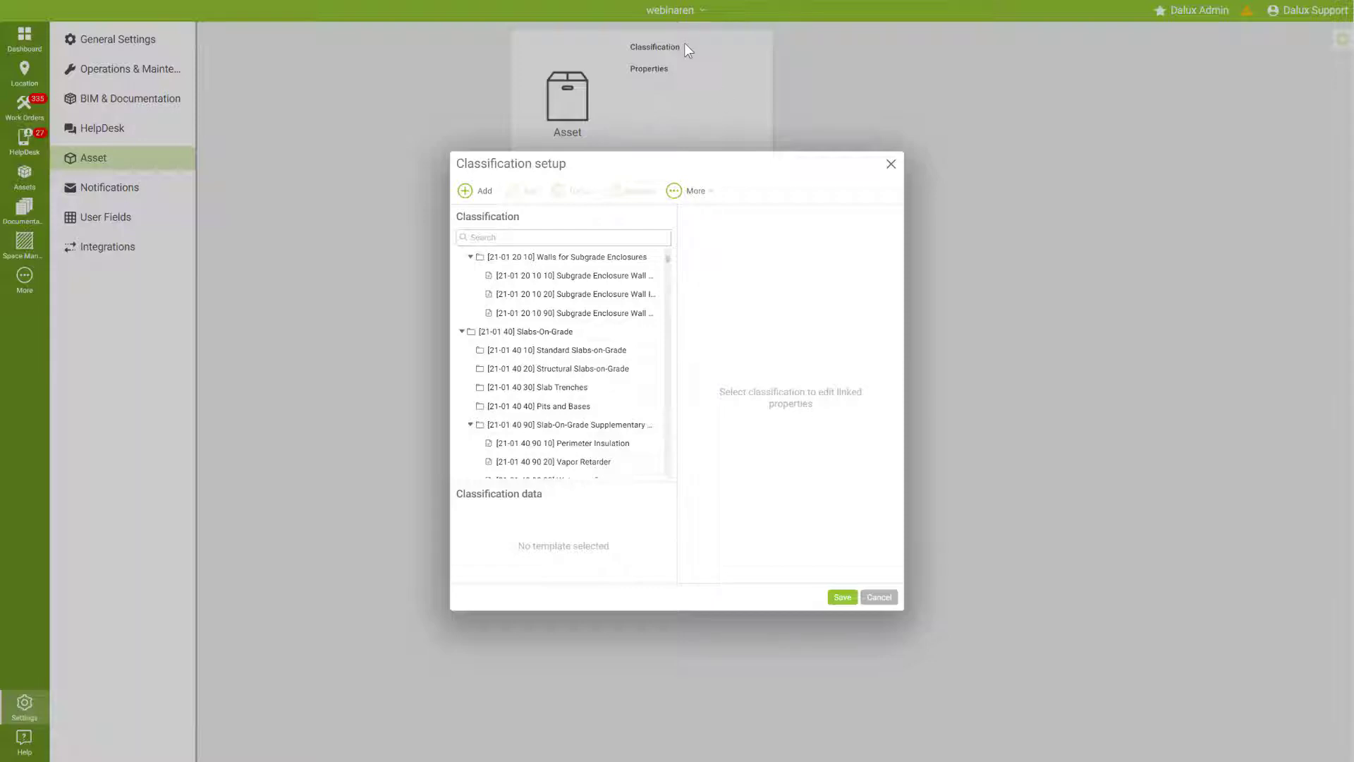
scroll(578, 268, "up", 7)
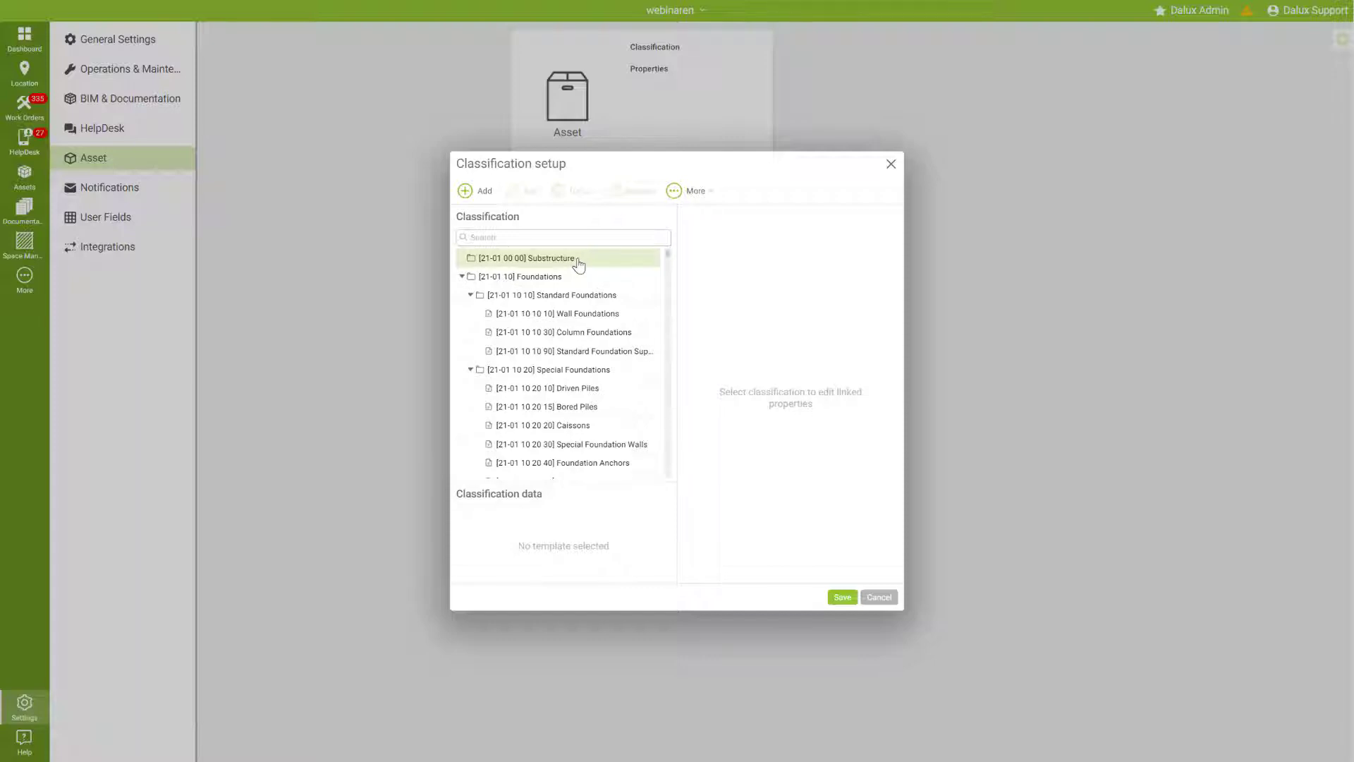
Add a classification with the code 0001 and the name Doors.
left_click(482, 195)
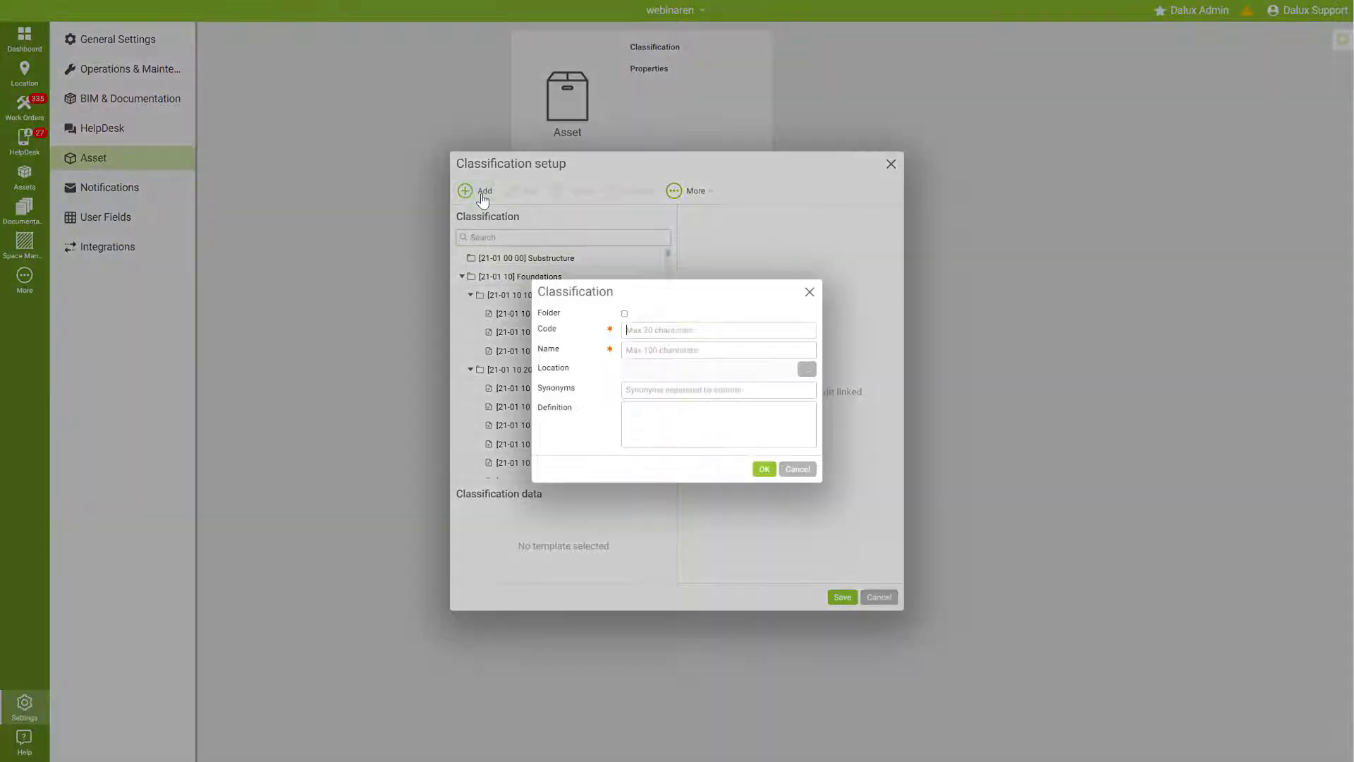
left_click(682, 326)
type("0001")
left_click(653, 349)
type("Doors")
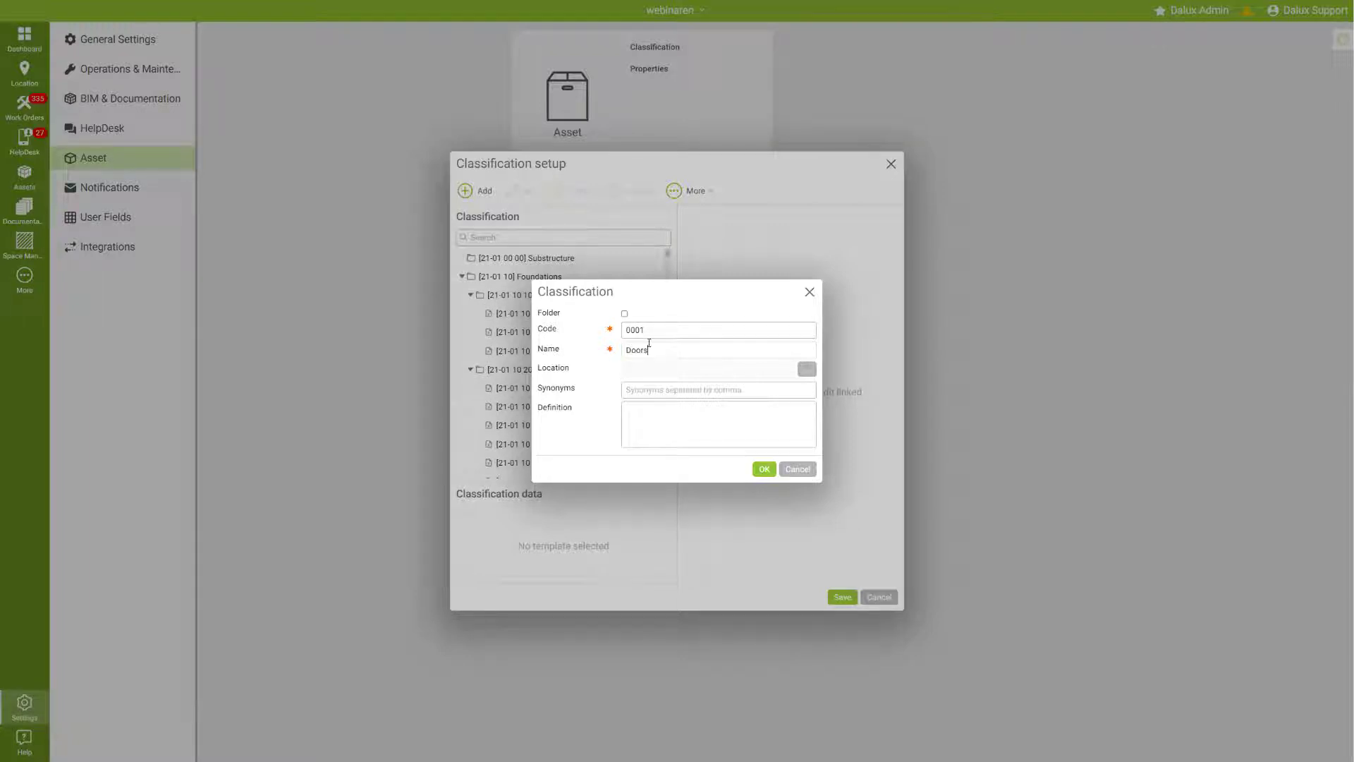
left_click(764, 469)
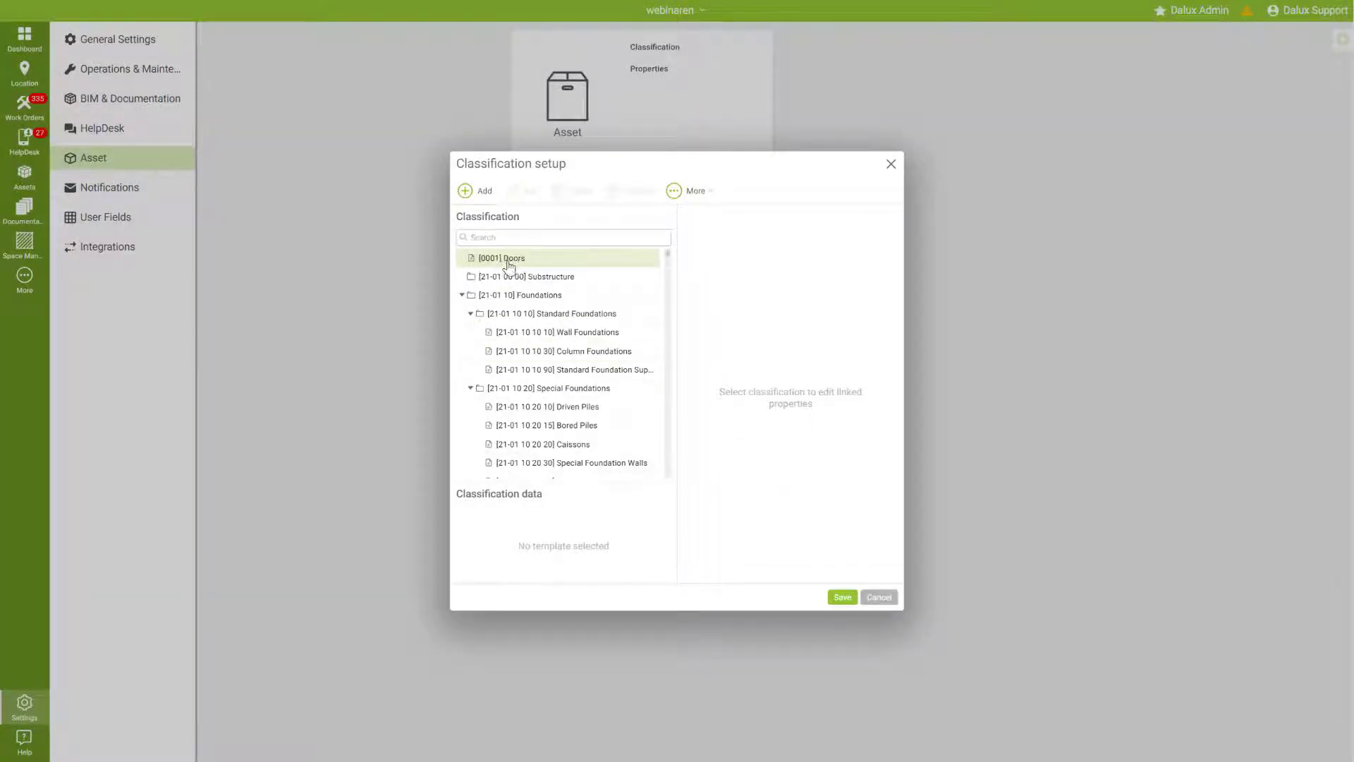
Try linking the Latest regulation date property to the Wall Foundations classification and unlink it again.
left_click(471, 282)
left_click(521, 336)
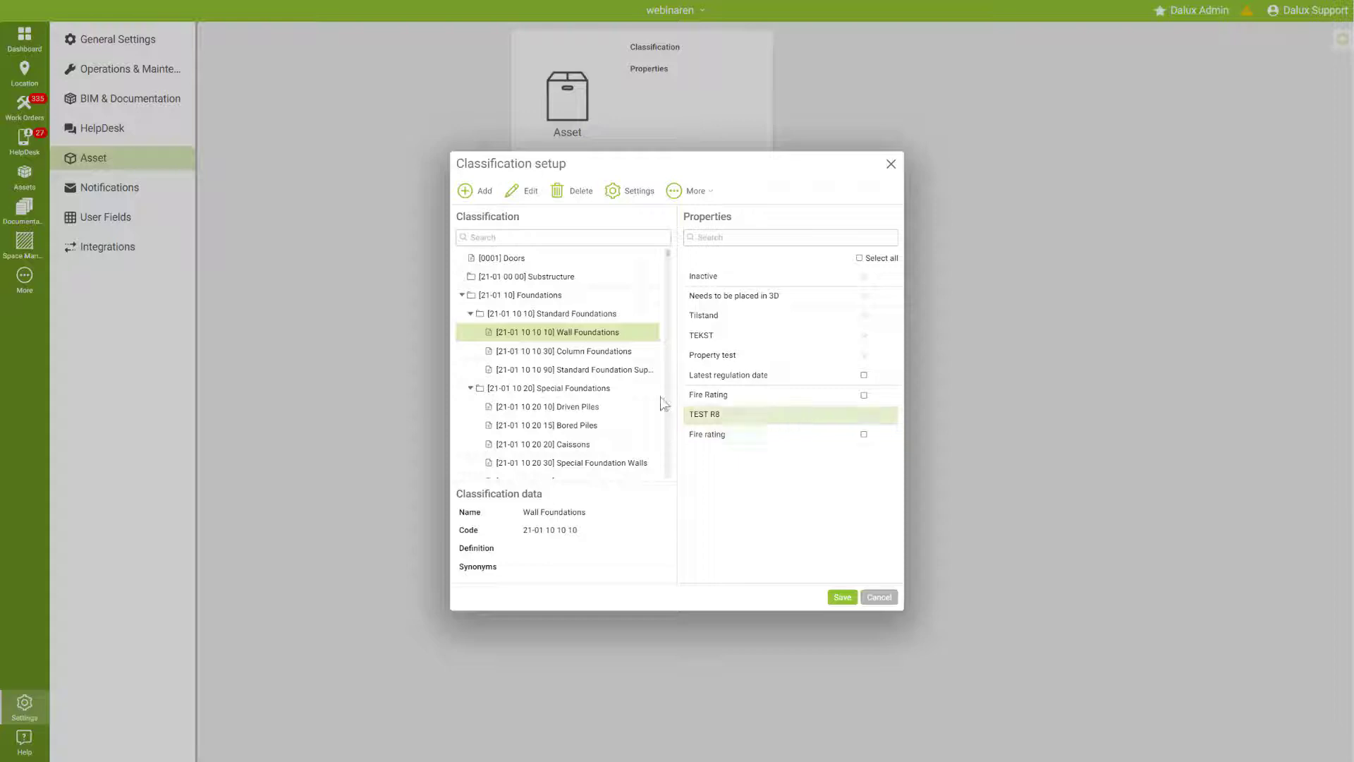
mouse_move(863, 295)
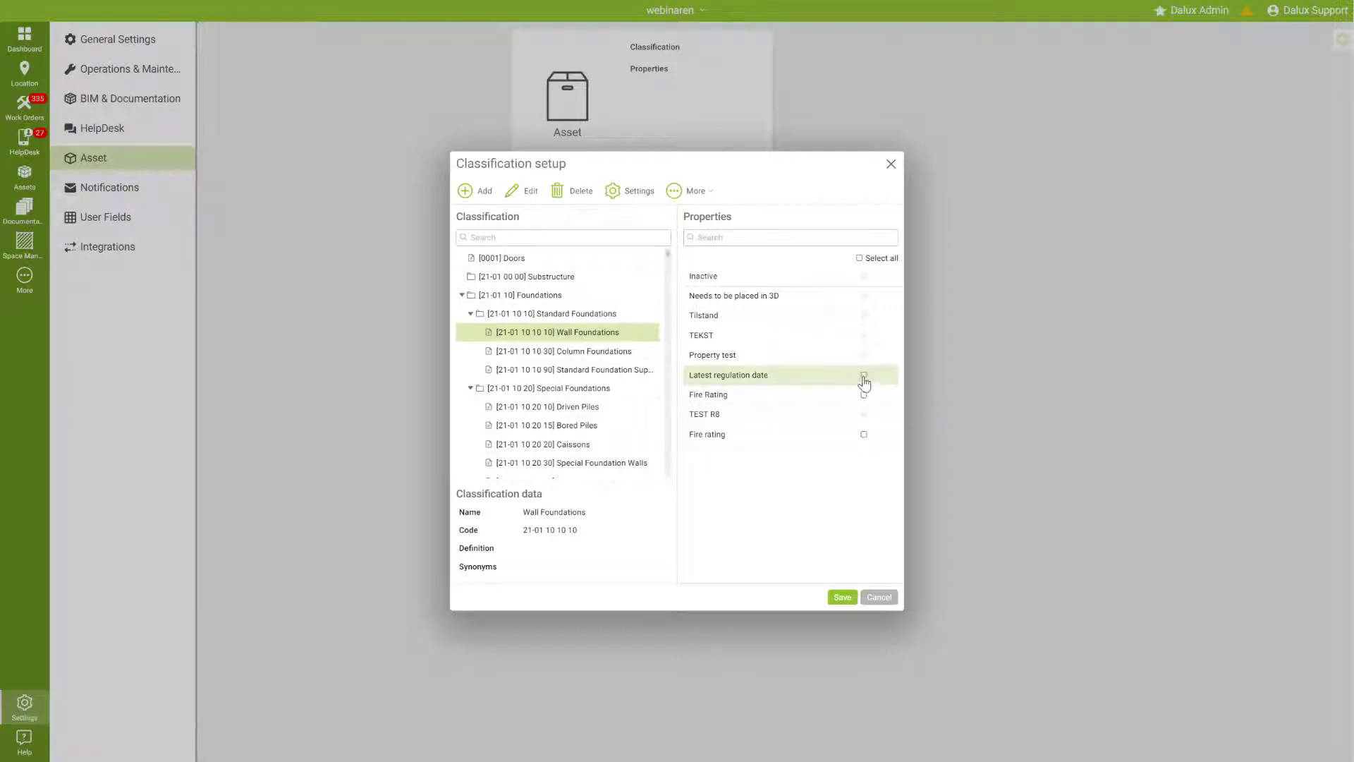
left_click(864, 376)
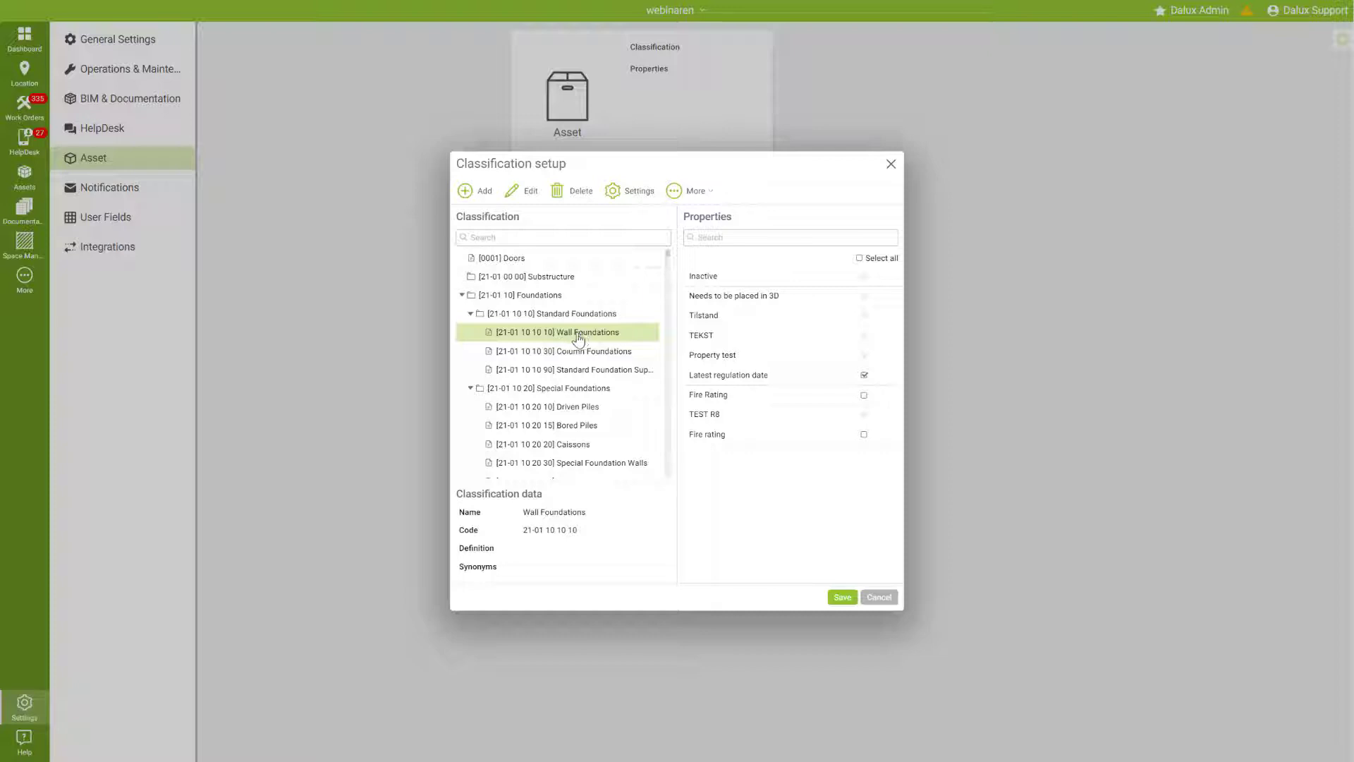
left_click(863, 375)
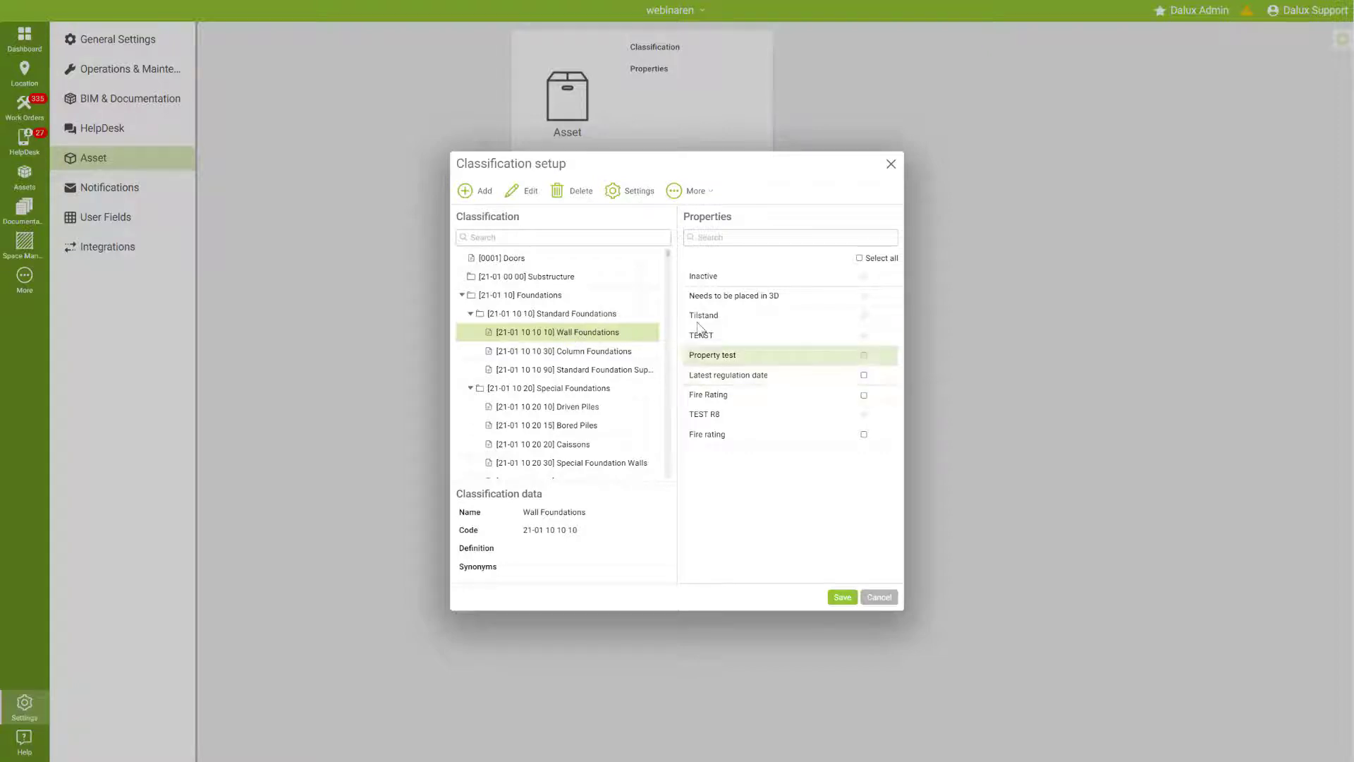
Link the Fire Rating property to the [0001] Doors classification and save the classification setup.
left_click(561, 263)
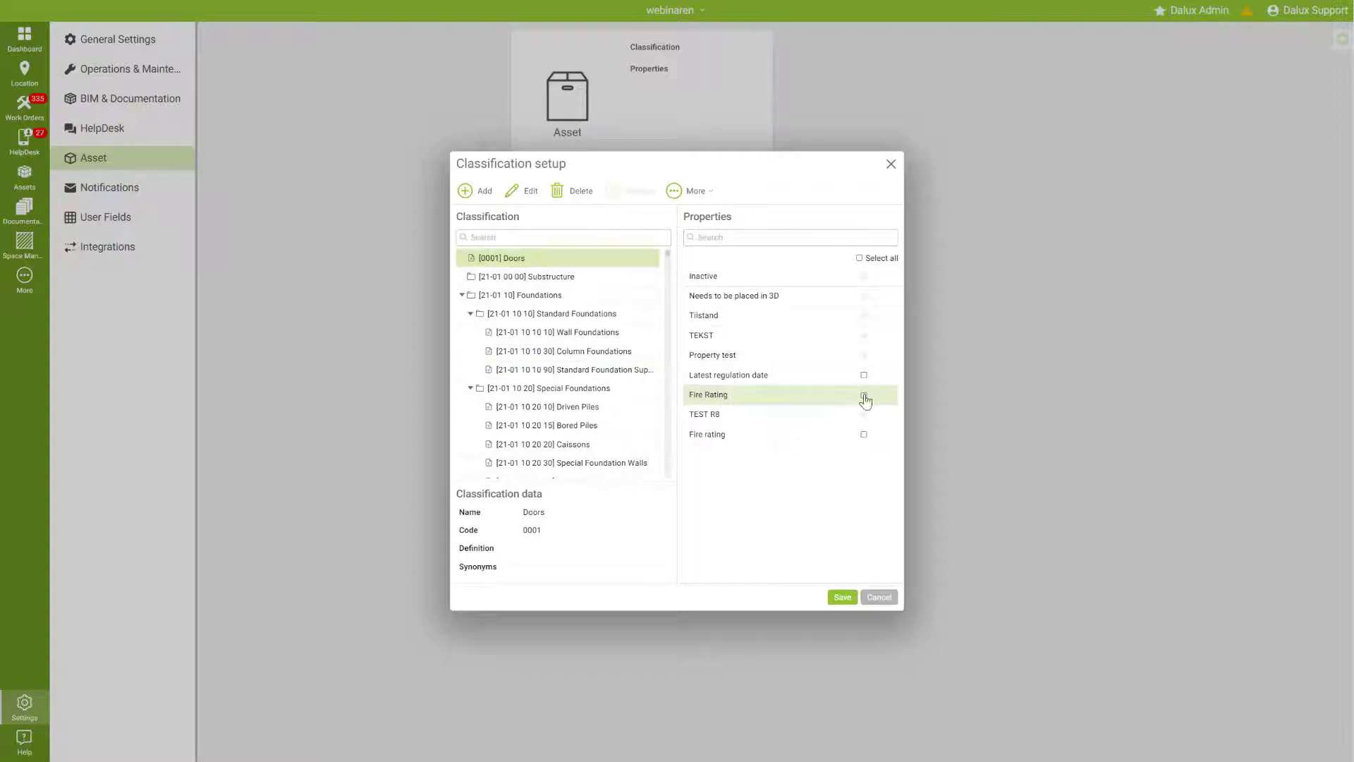
left_click(863, 396)
left_click(842, 597)
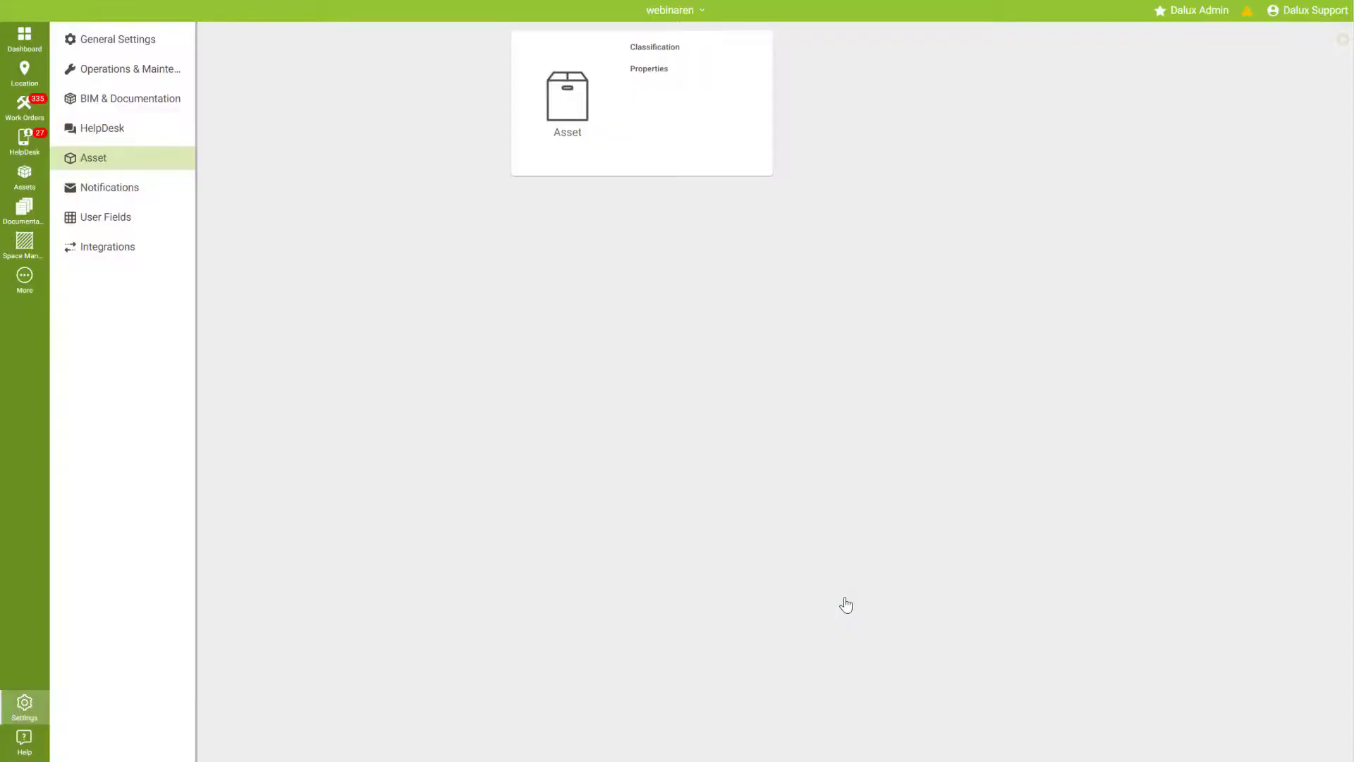
Create a new asset in the asset list with the classification [0001] Doors.
left_click(35, 176)
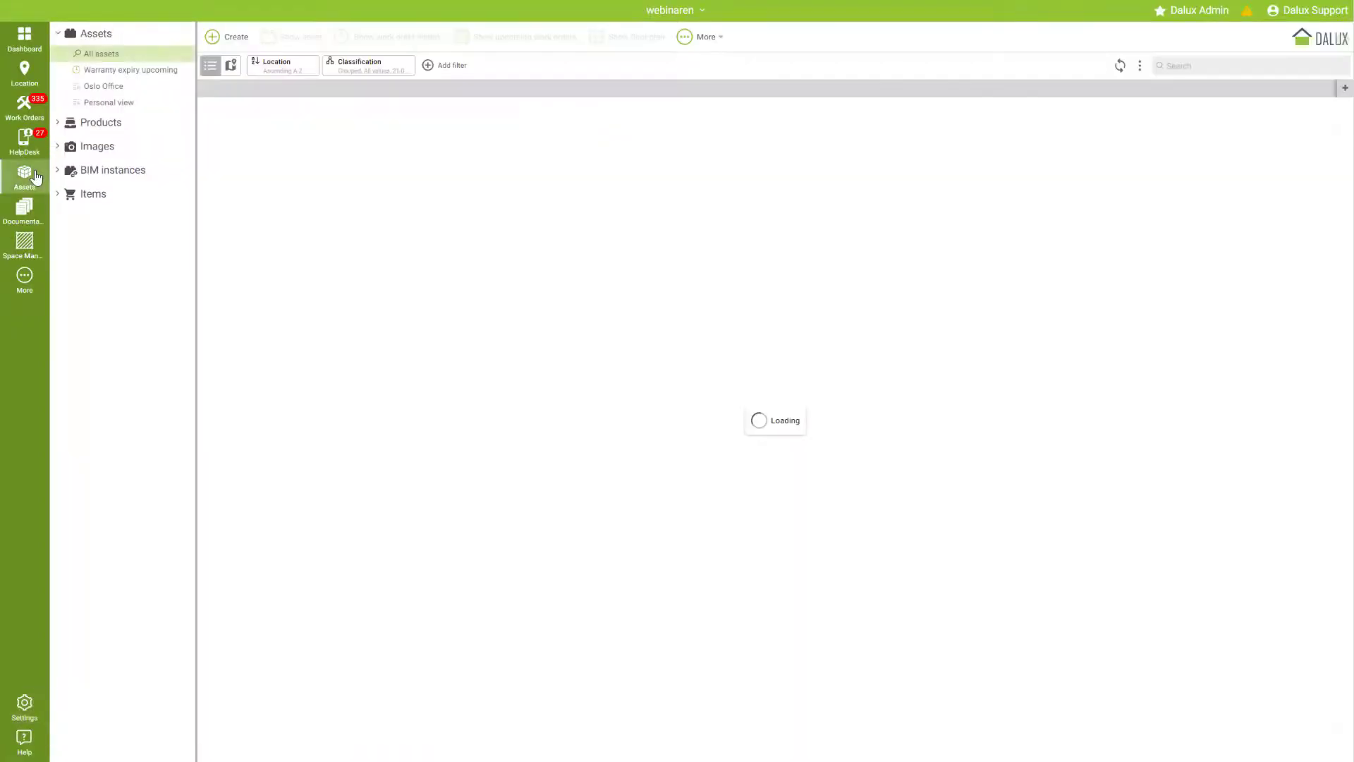
left_click(228, 39)
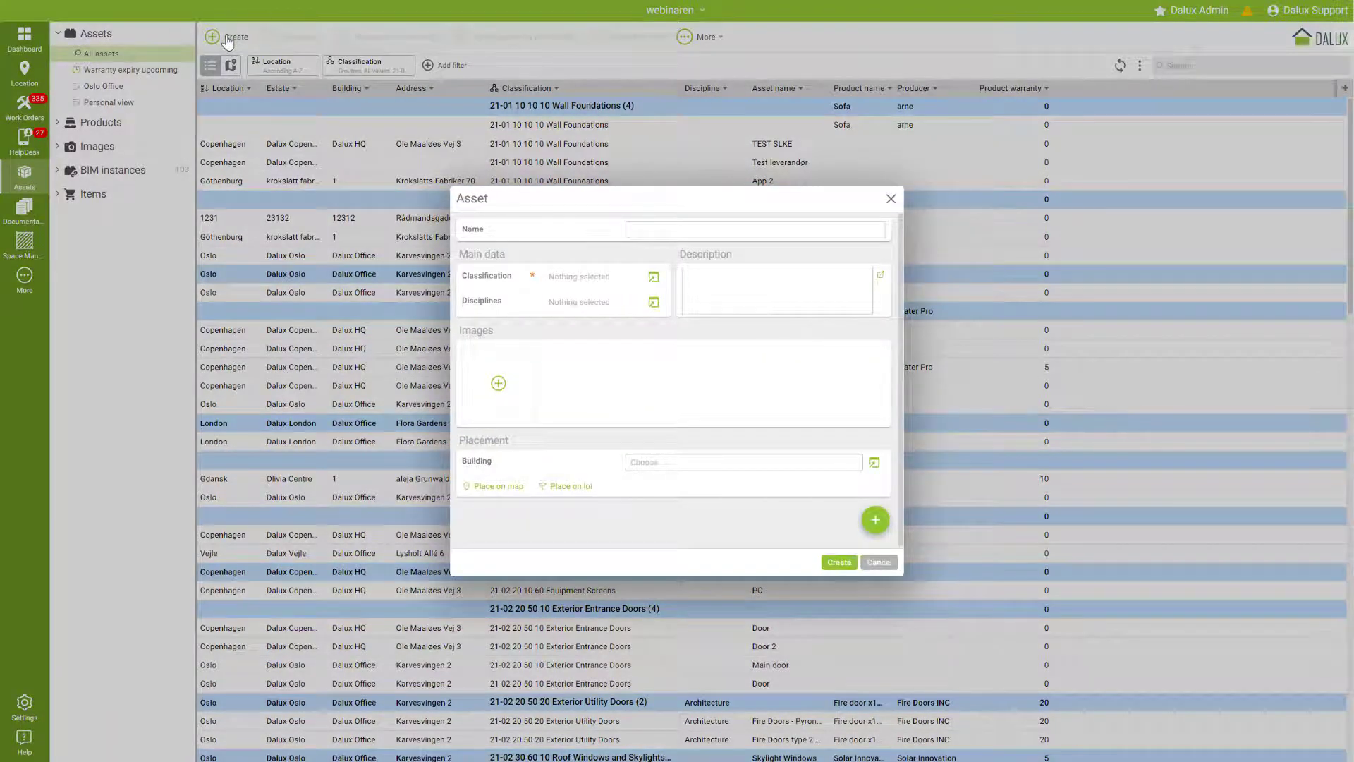
left_click(653, 279)
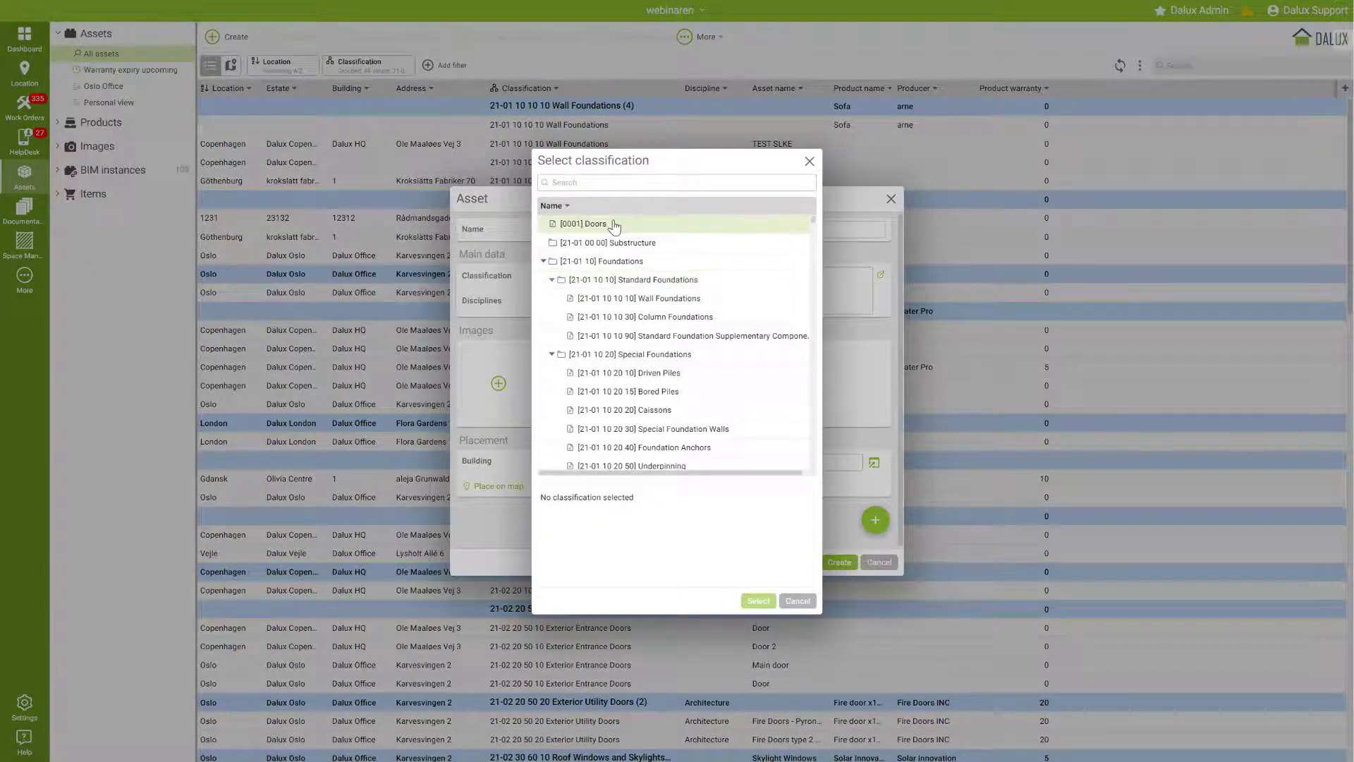
left_click(611, 227)
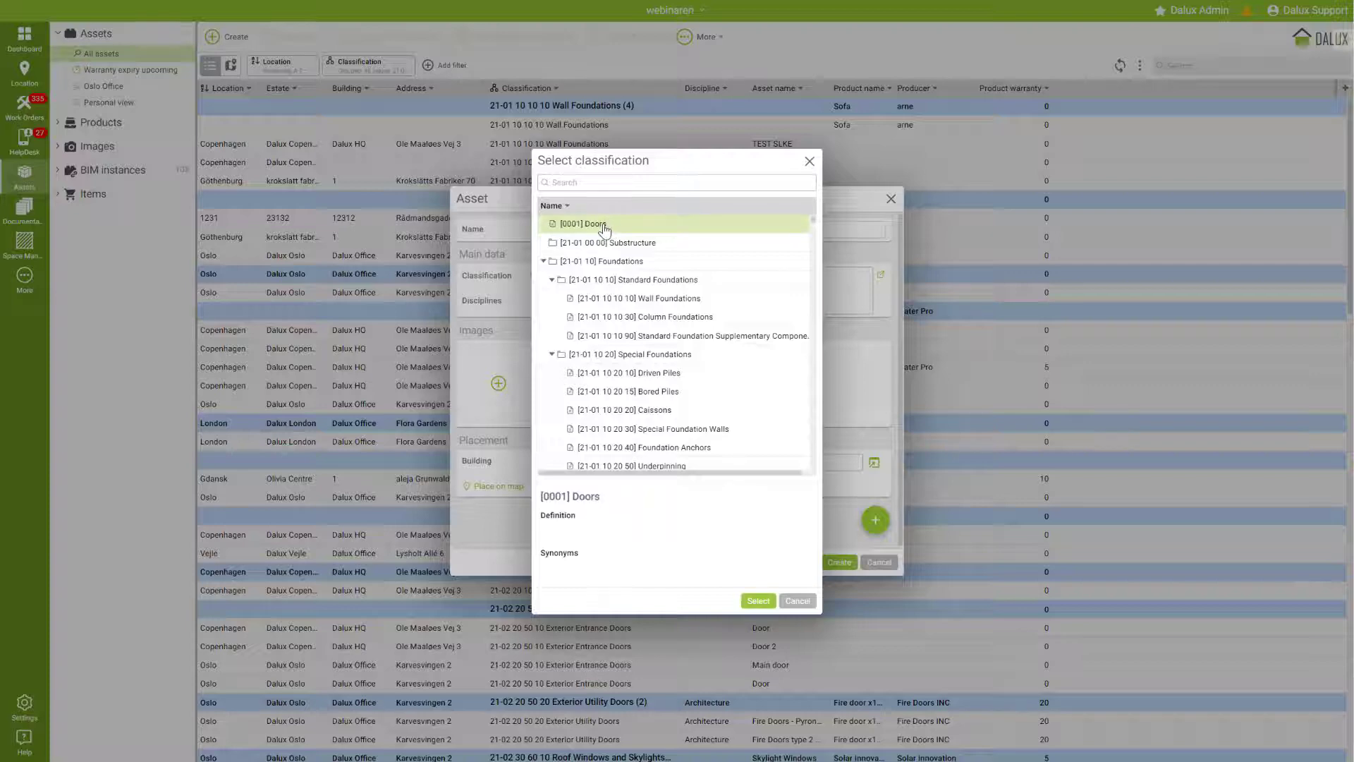
left_click(757, 601)
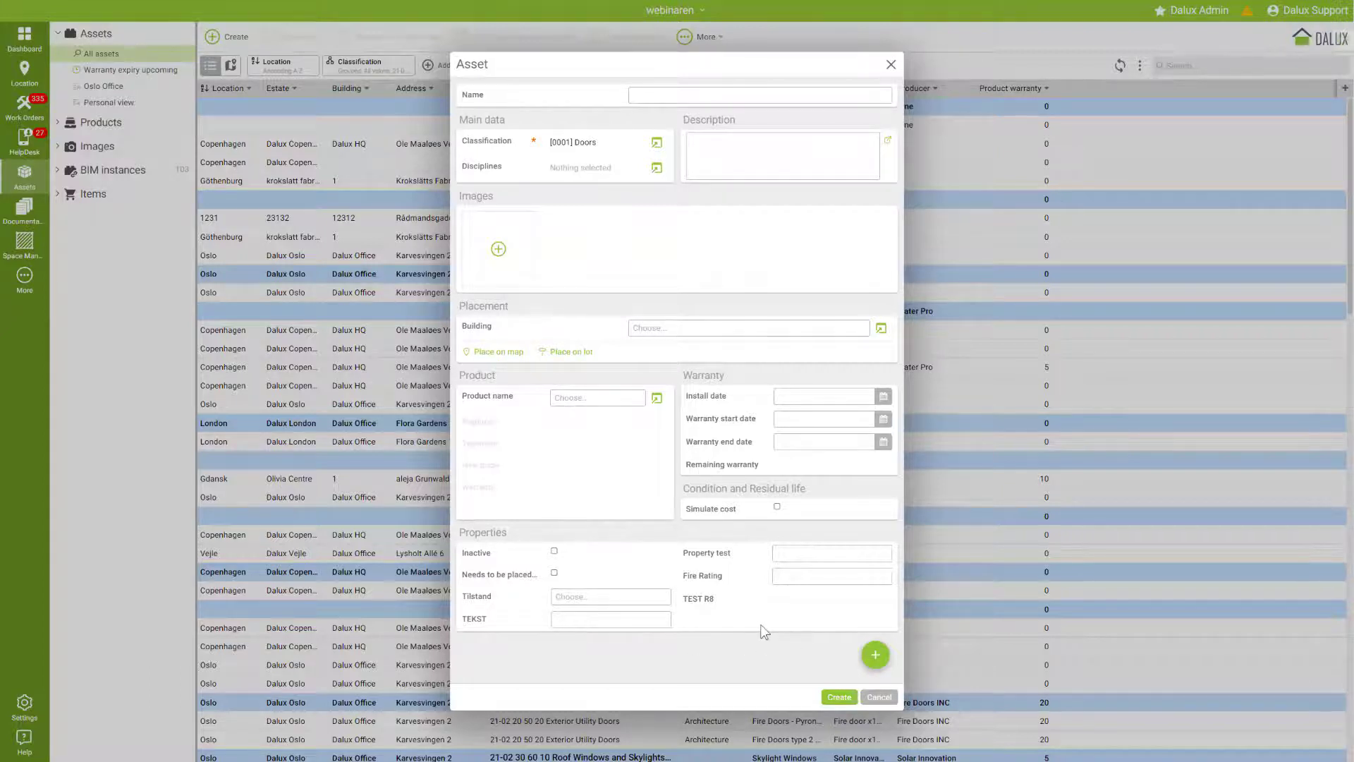
left_click(695, 577)
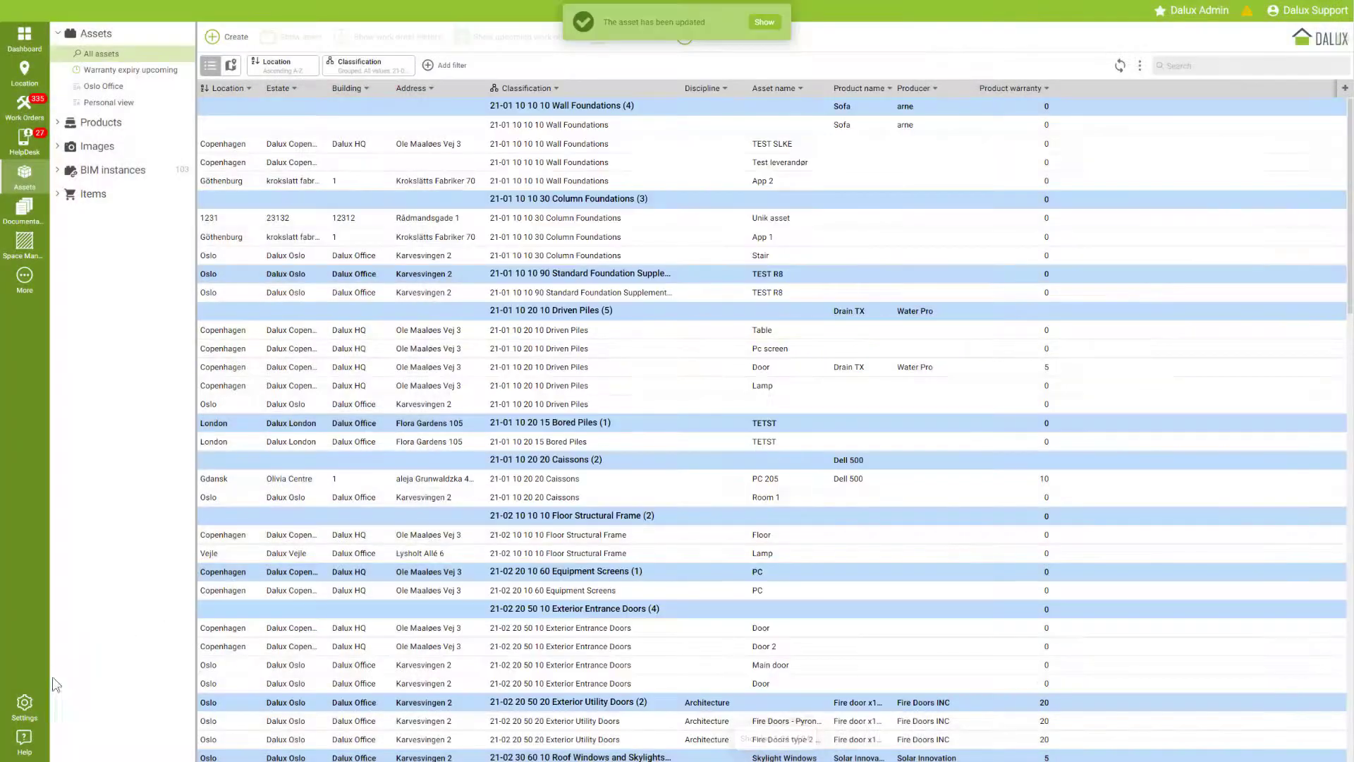
Open the asset Properties setup in the settings and start a new property field named Flow.
left_click(35, 700)
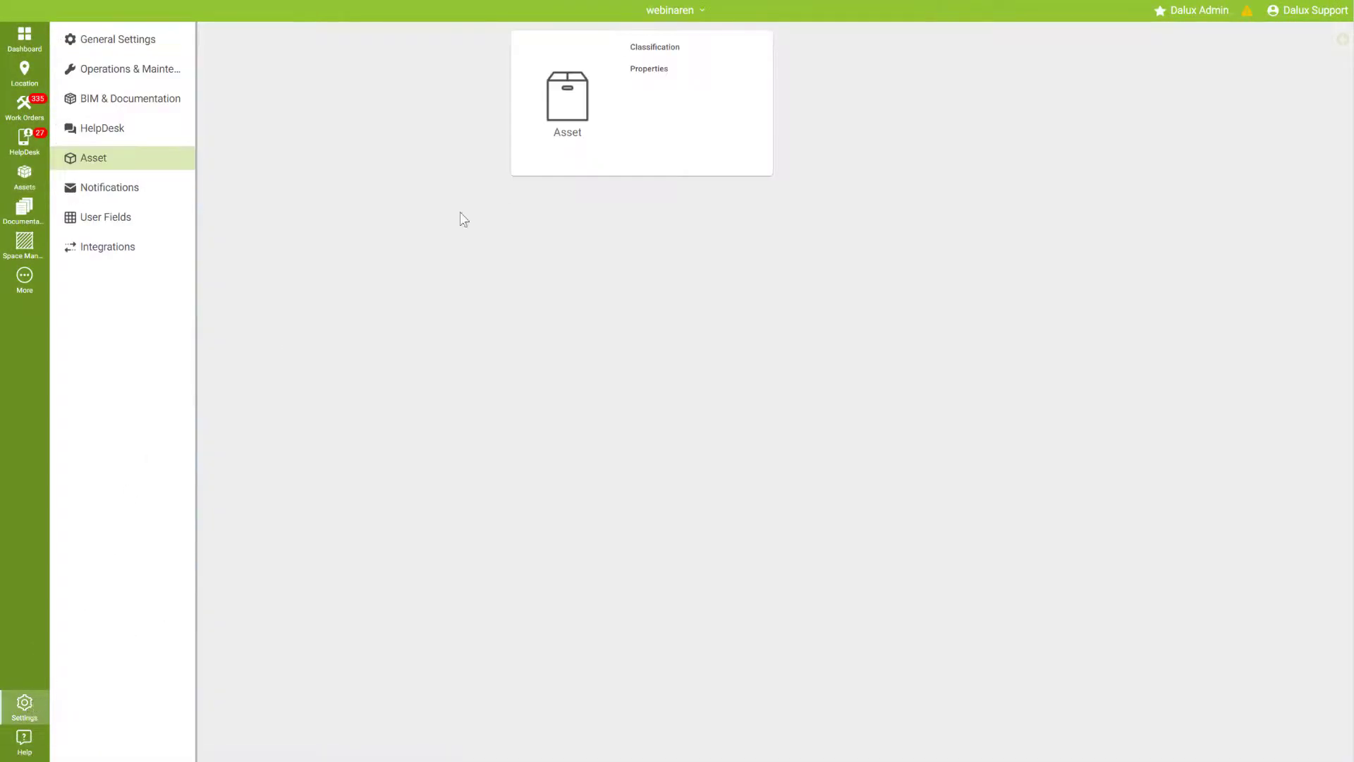
left_click(657, 74)
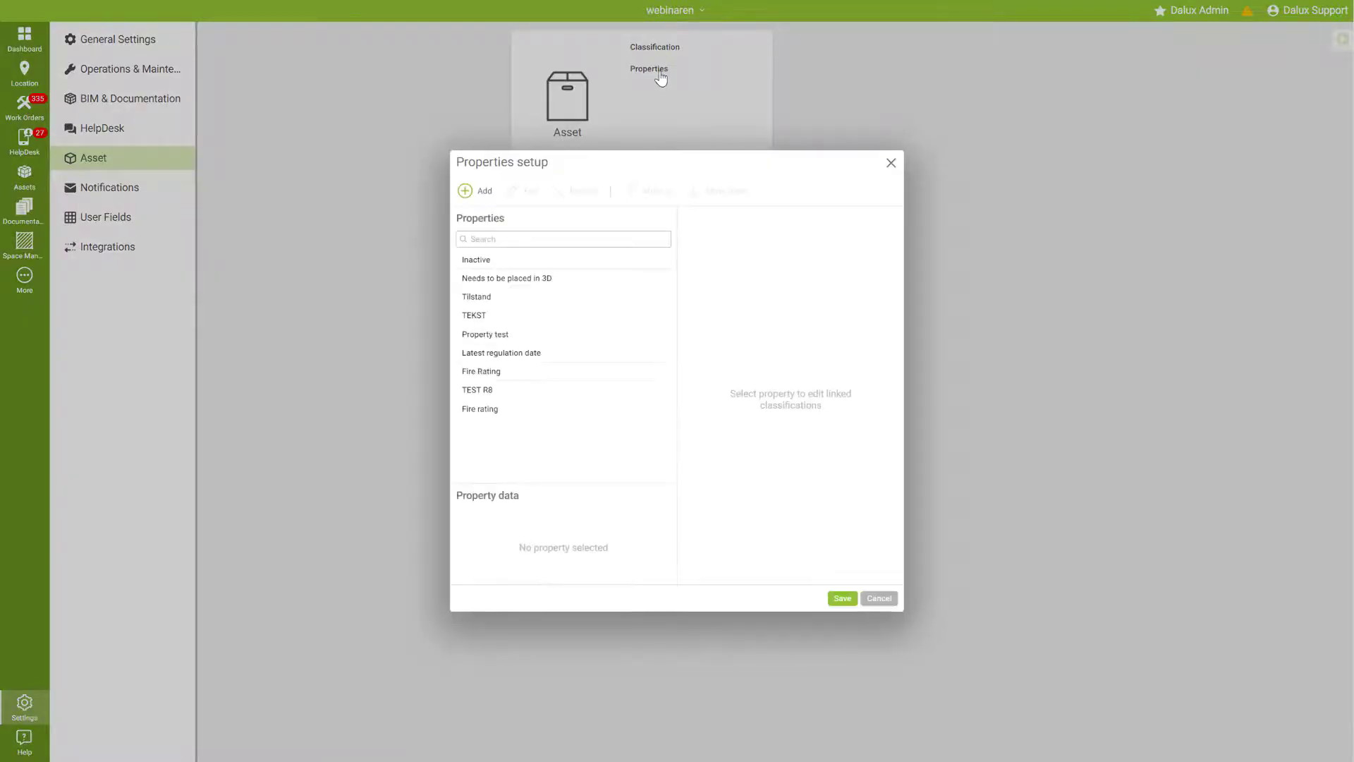
left_click(481, 197)
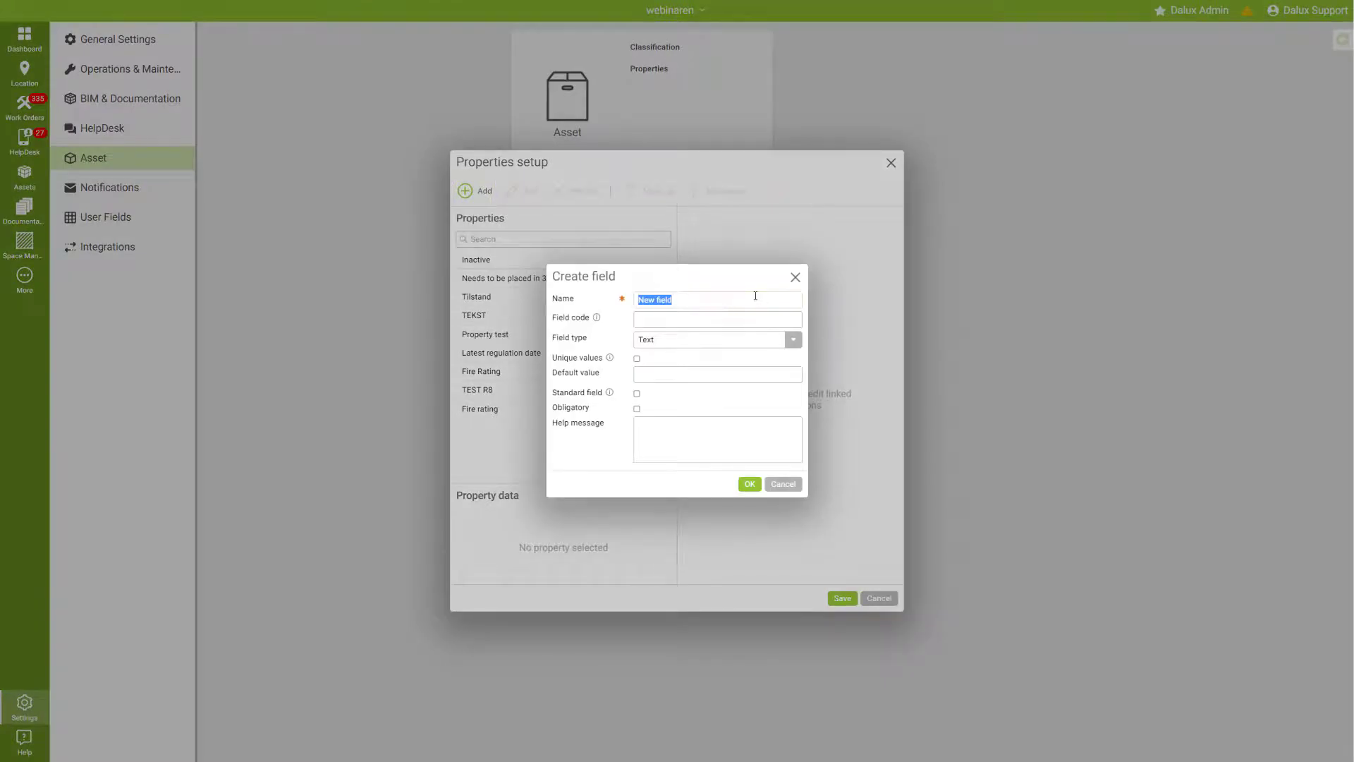
type("Flow")
mouse_move(598, 319)
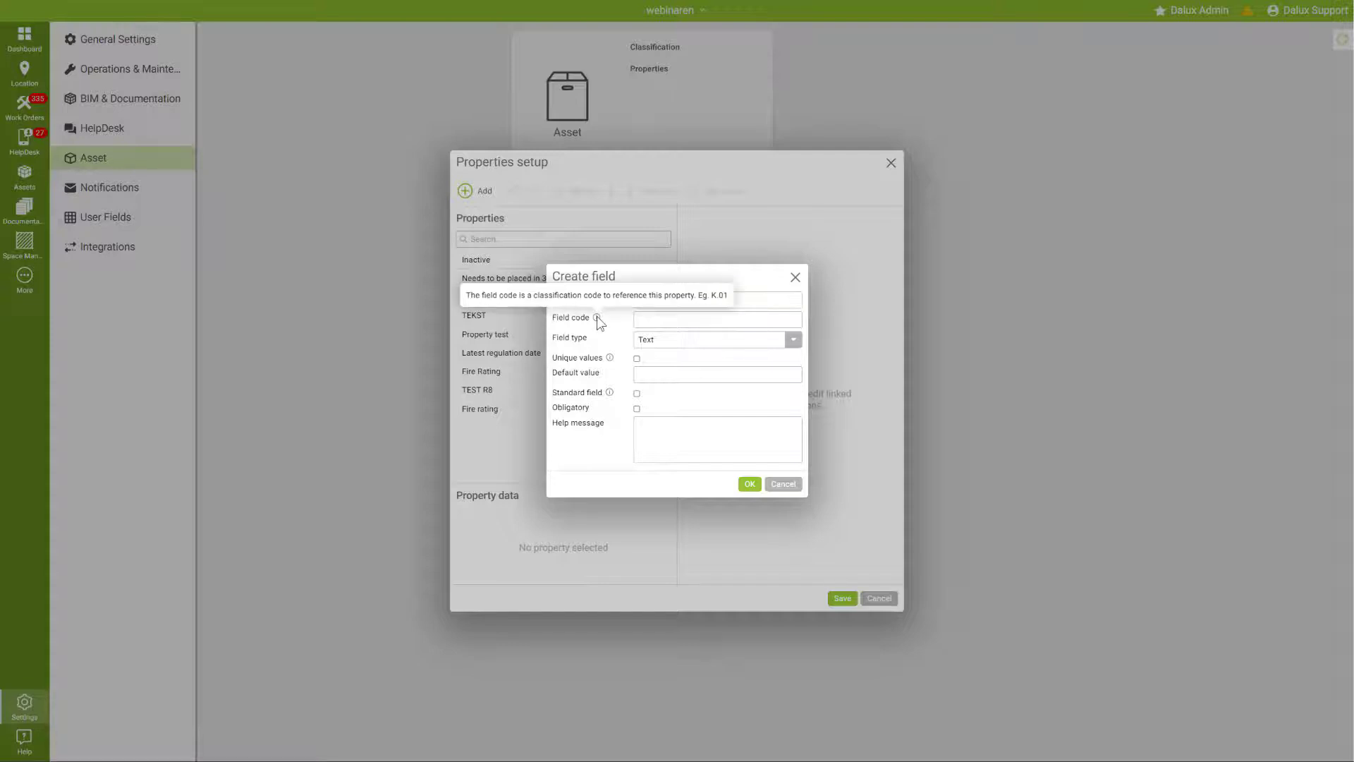
left_click(668, 337)
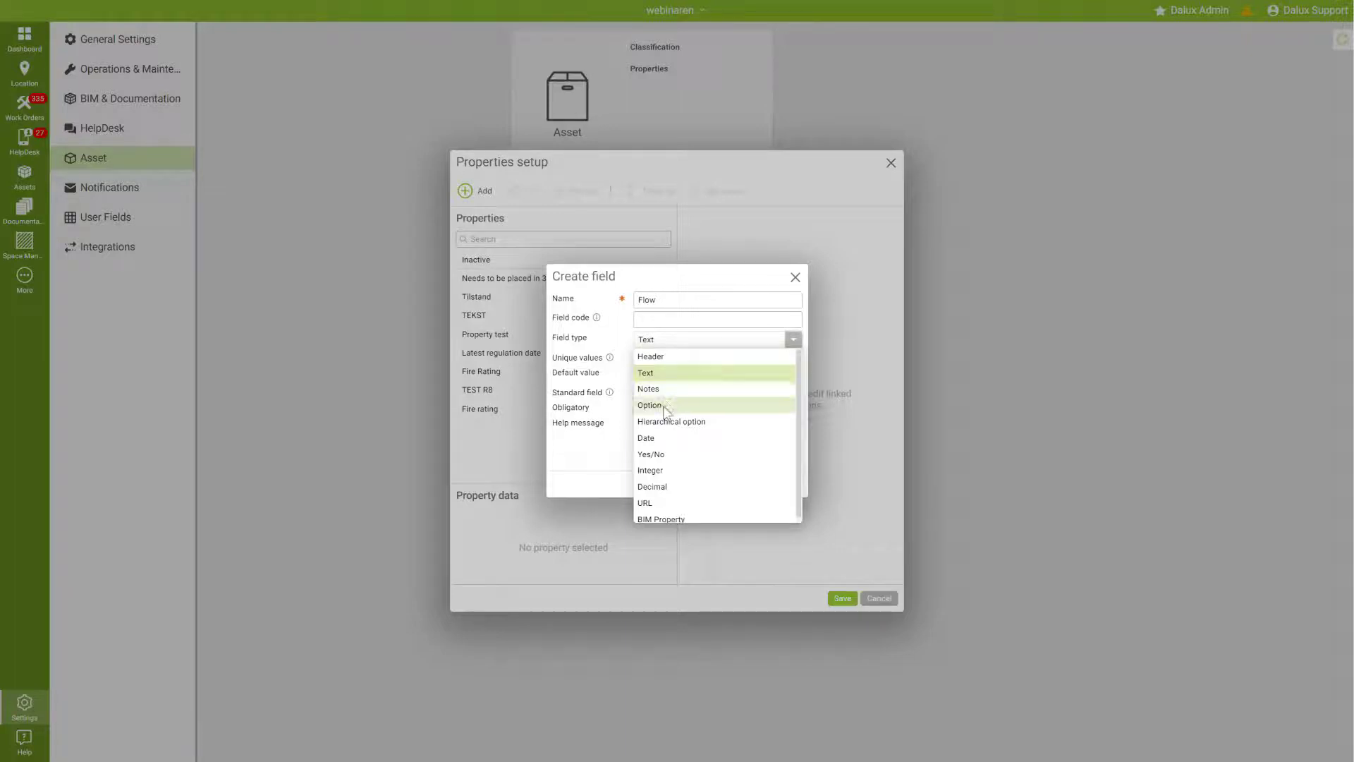
scroll(658, 483, "down", 1)
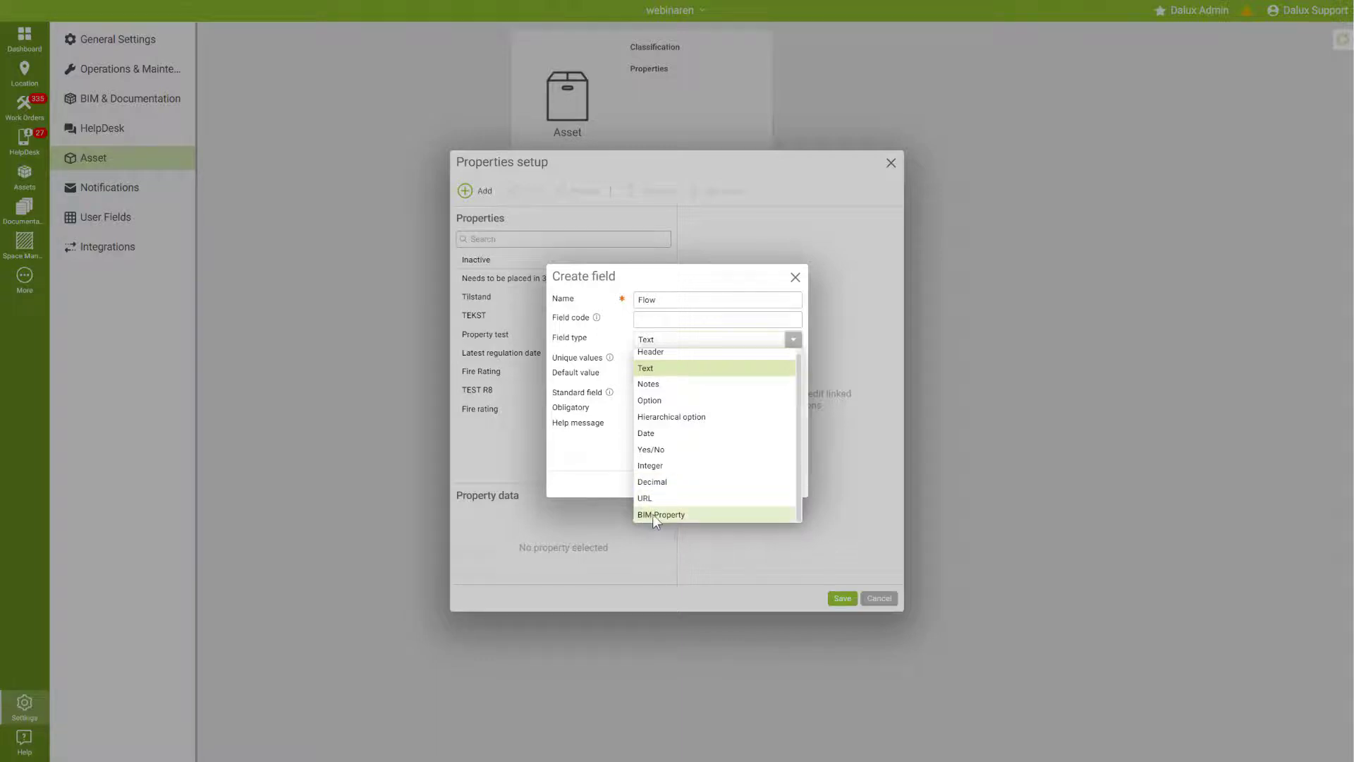
left_click(692, 372)
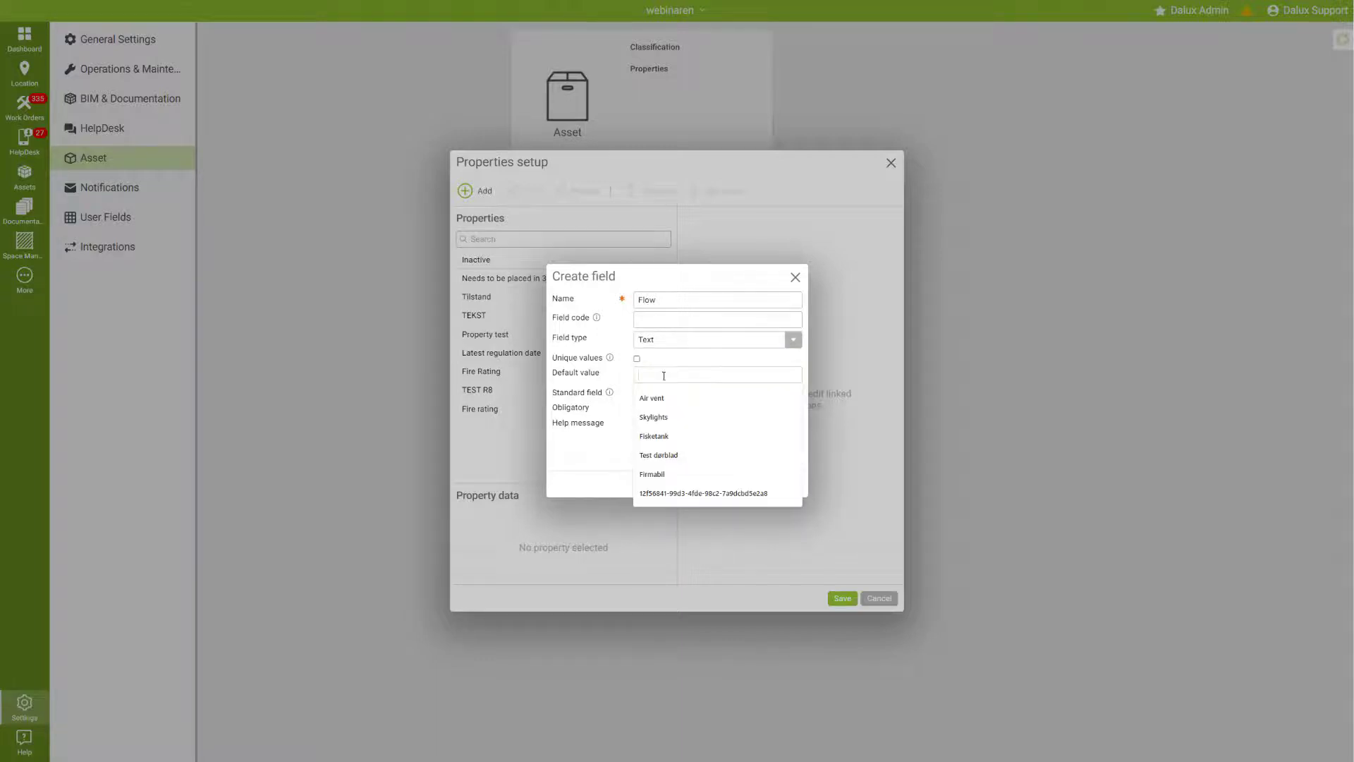
left_click(627, 379)
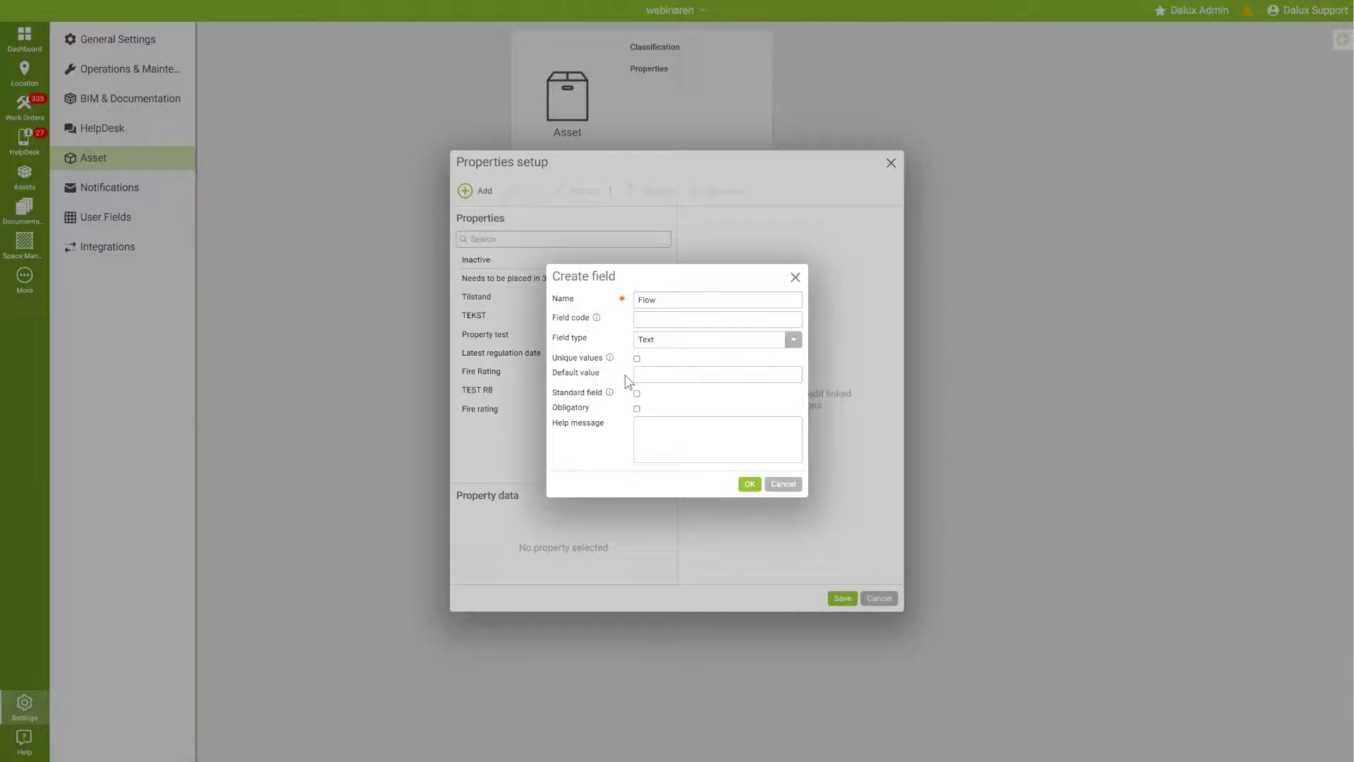
Enter the help message "The flow of the duct" for the Flow field.
left_click(636, 360)
left_click(637, 395)
left_click(638, 412)
type("The flow of the duct")
Make Flow an Integer field with the custom unit m3/h and add it to the properties.
left_click(665, 341)
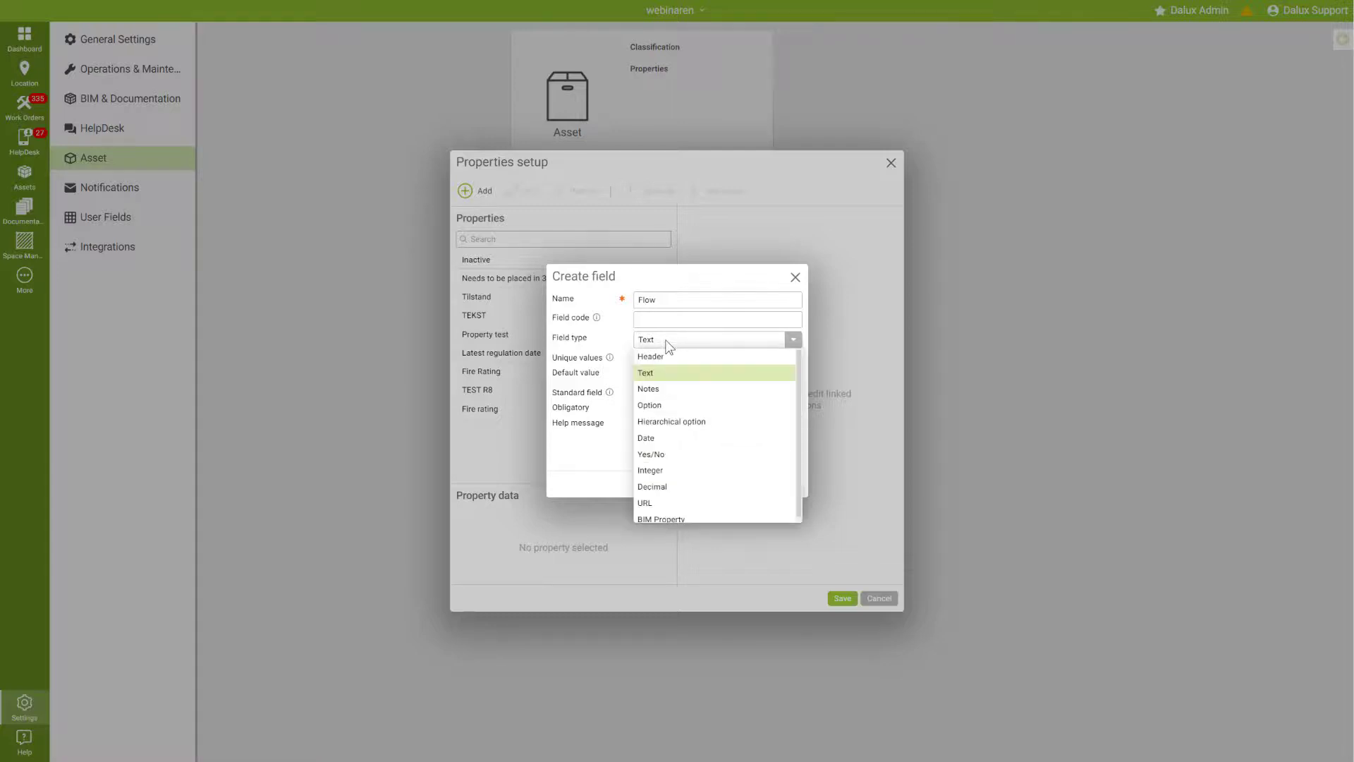
left_click(664, 467)
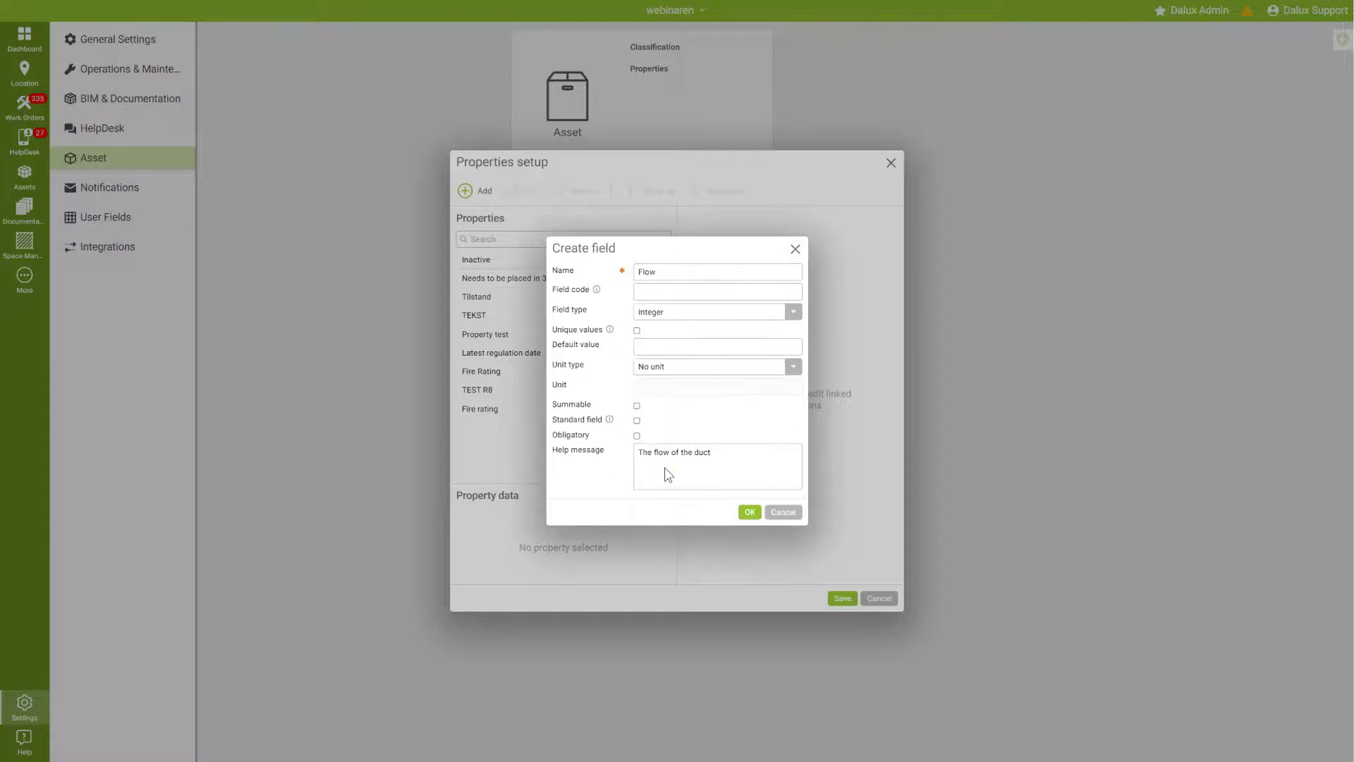
left_click(677, 367)
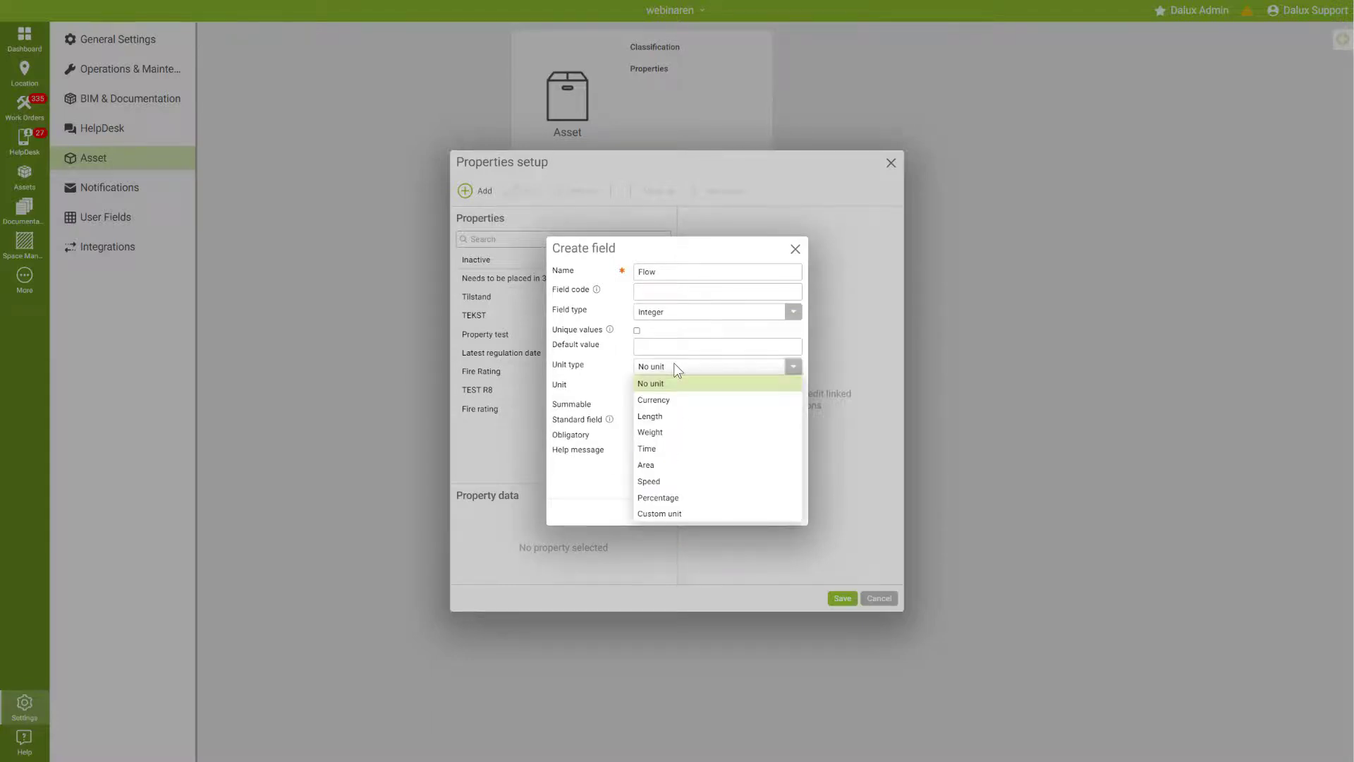
left_click(667, 512)
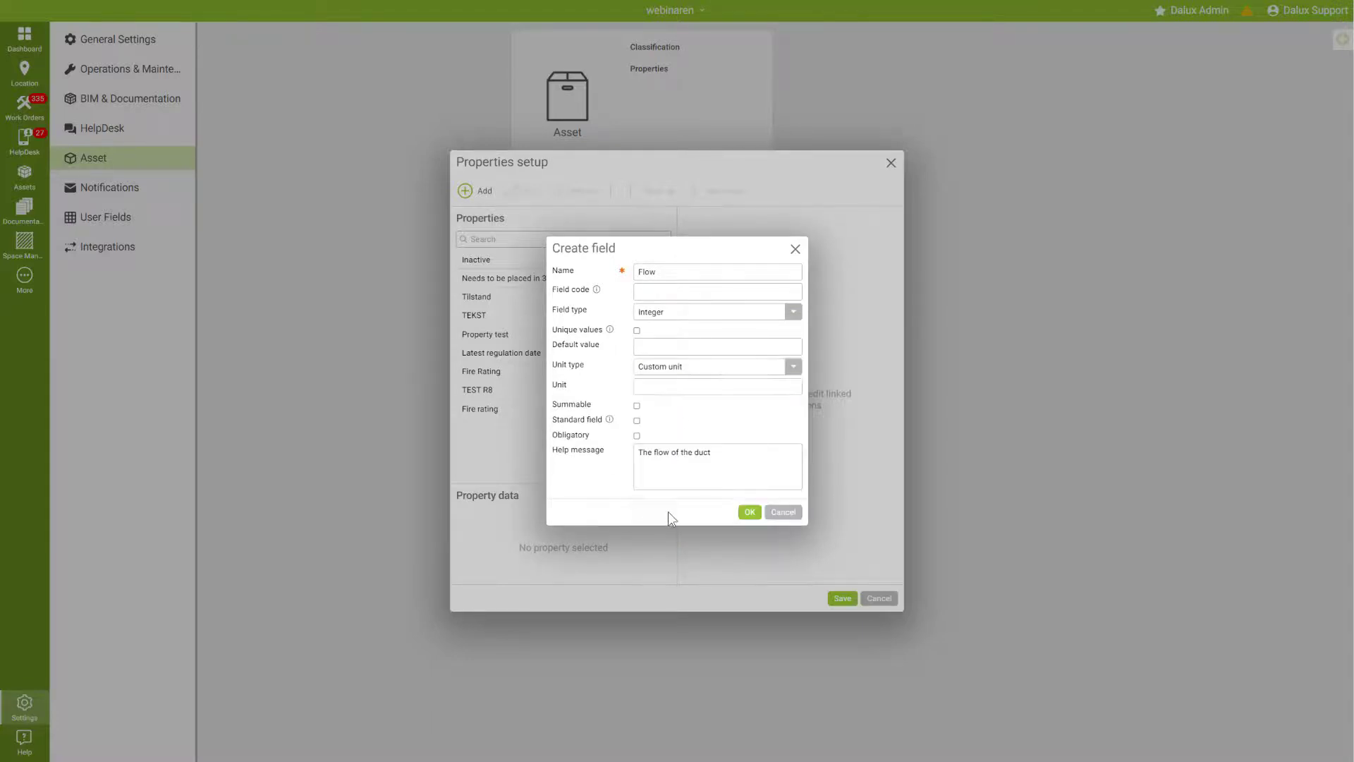
left_click(675, 385)
type("m3/h")
left_click(749, 512)
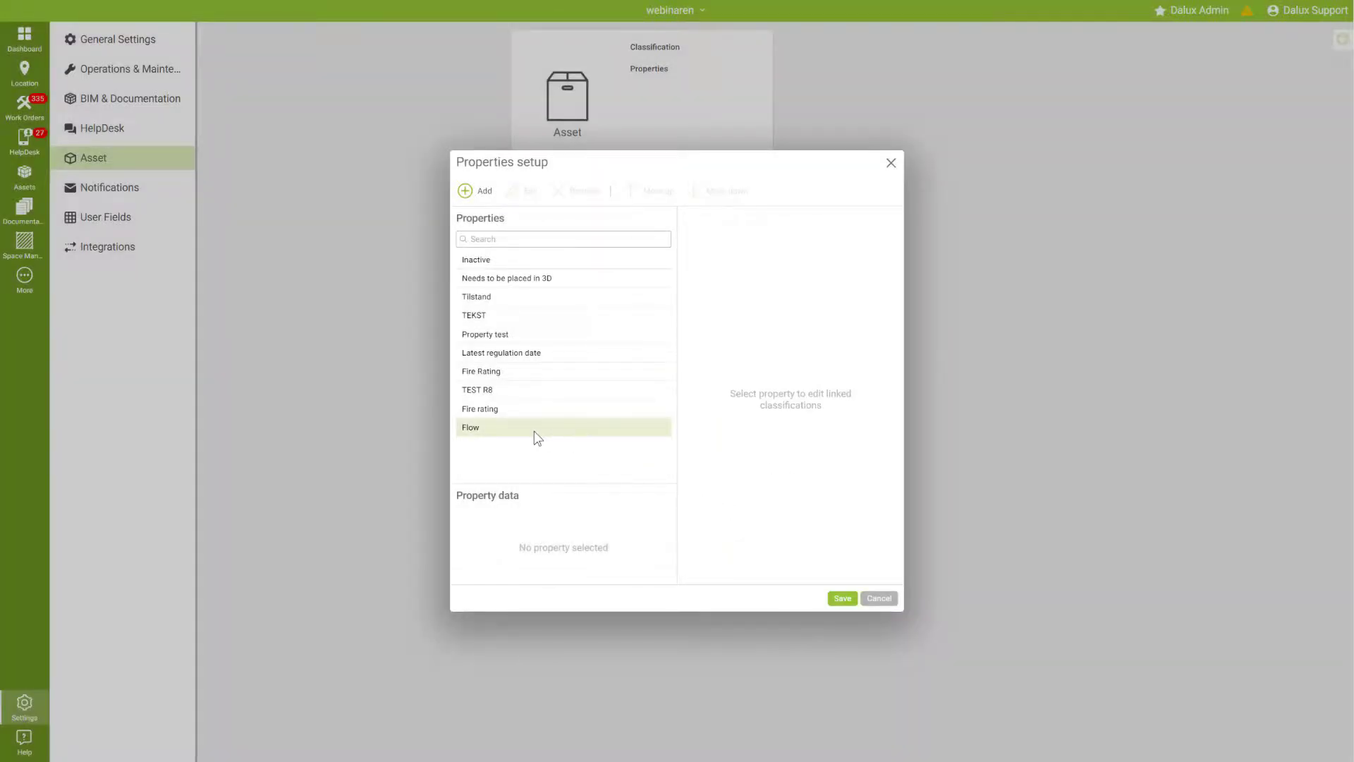
Link the Flow property to the Exterior Vents, Vents and Hatches, and Ventilation Supplementary Components classifications and save the properties setup.
left_click(472, 429)
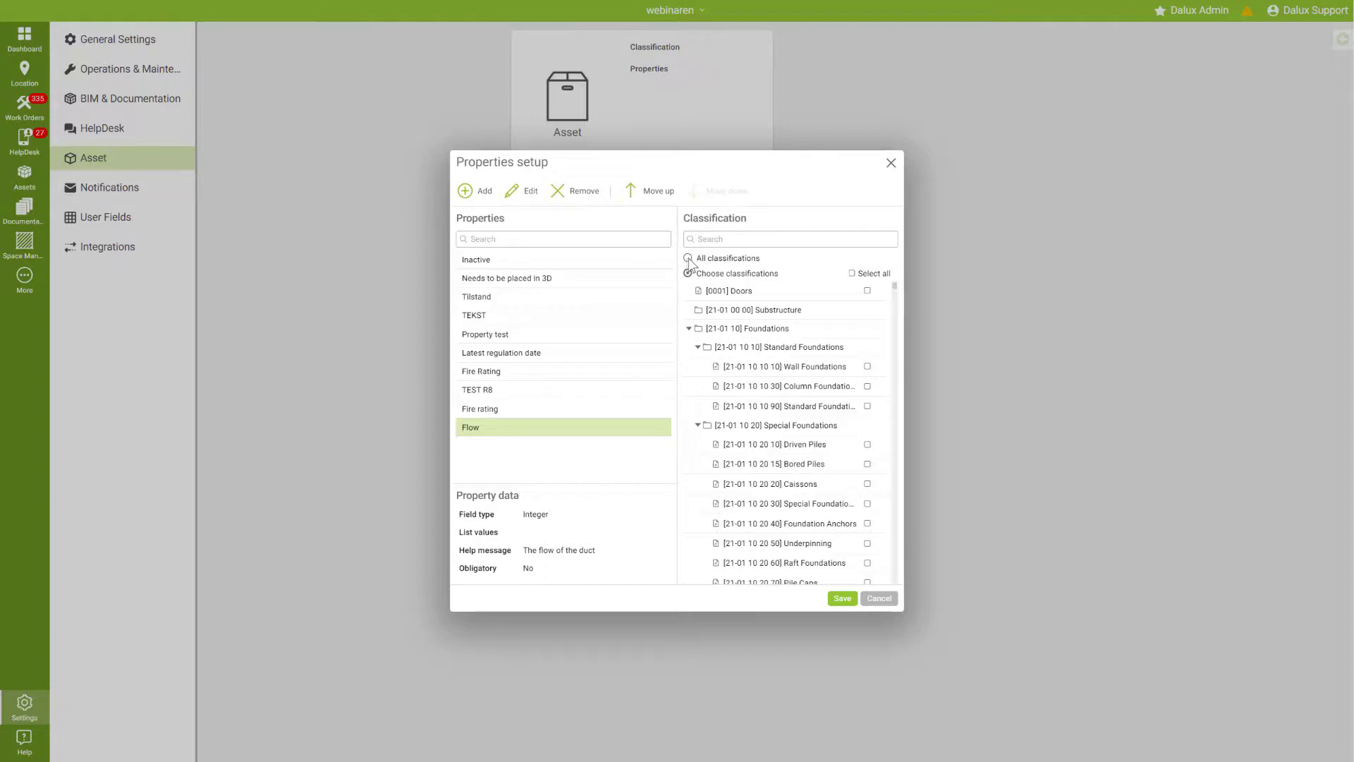
left_click(734, 240)
type("vent")
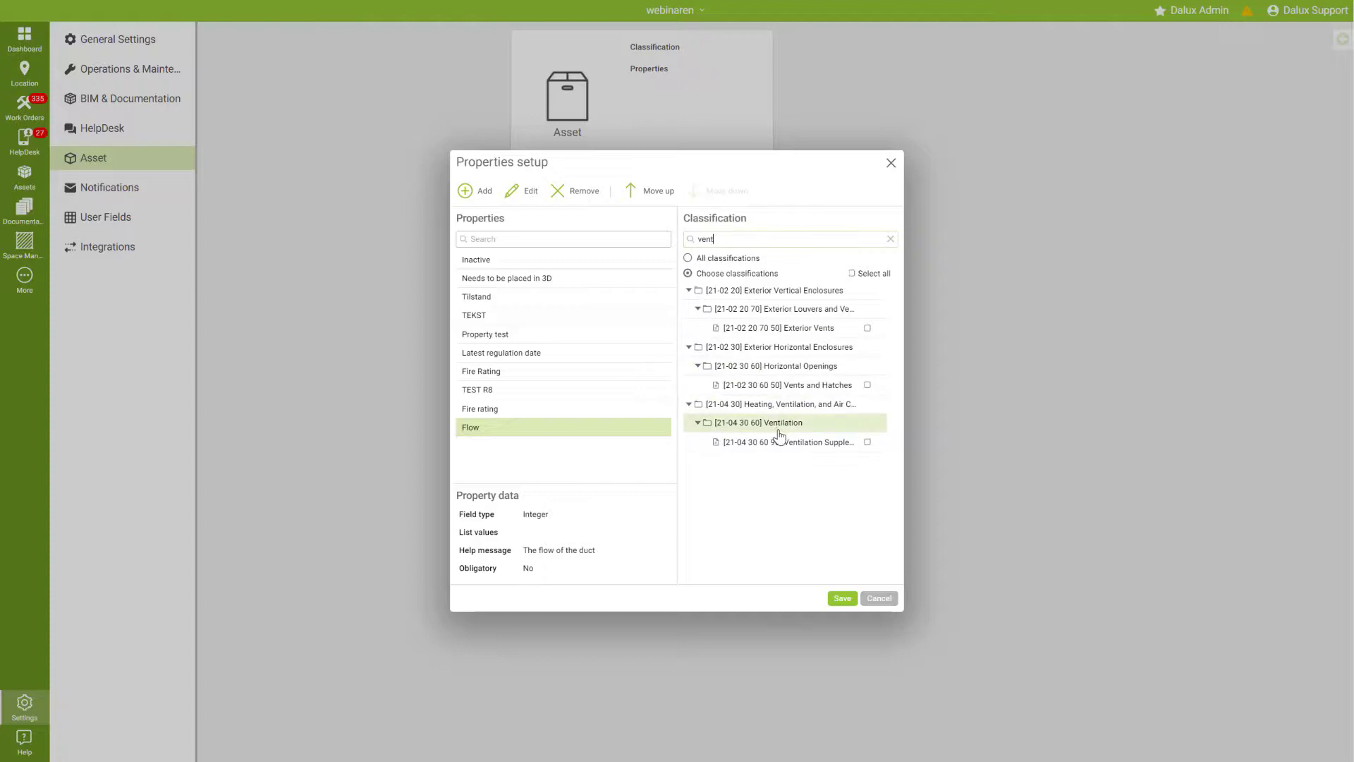
left_click(868, 328)
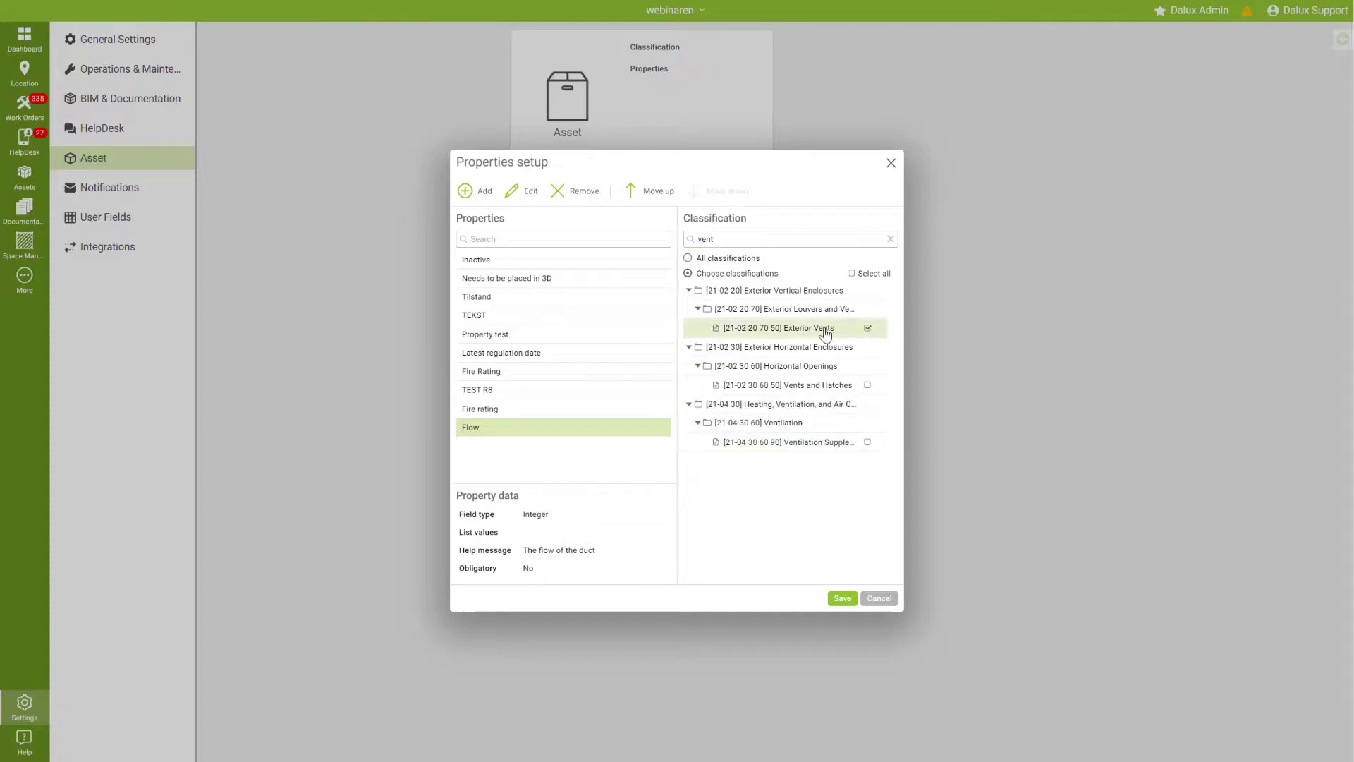
left_click(867, 385)
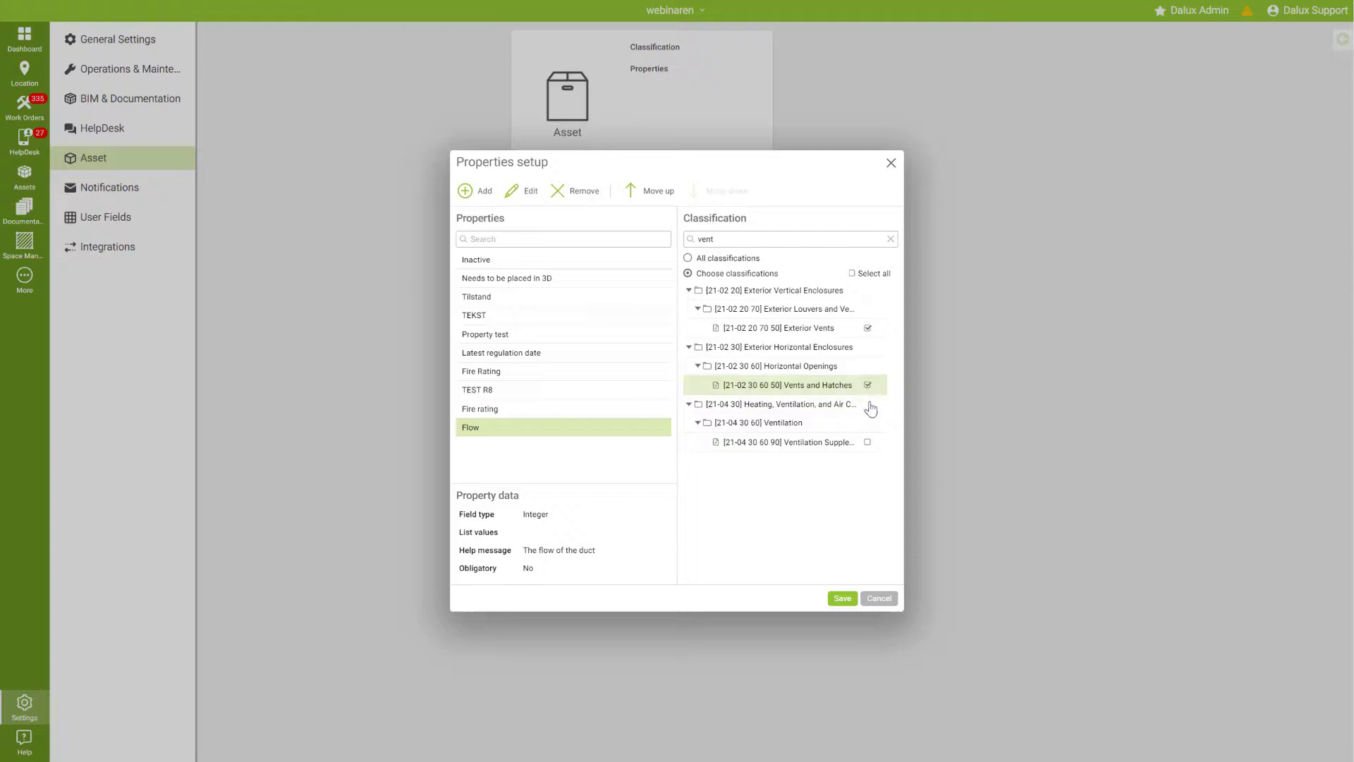
left_click(867, 442)
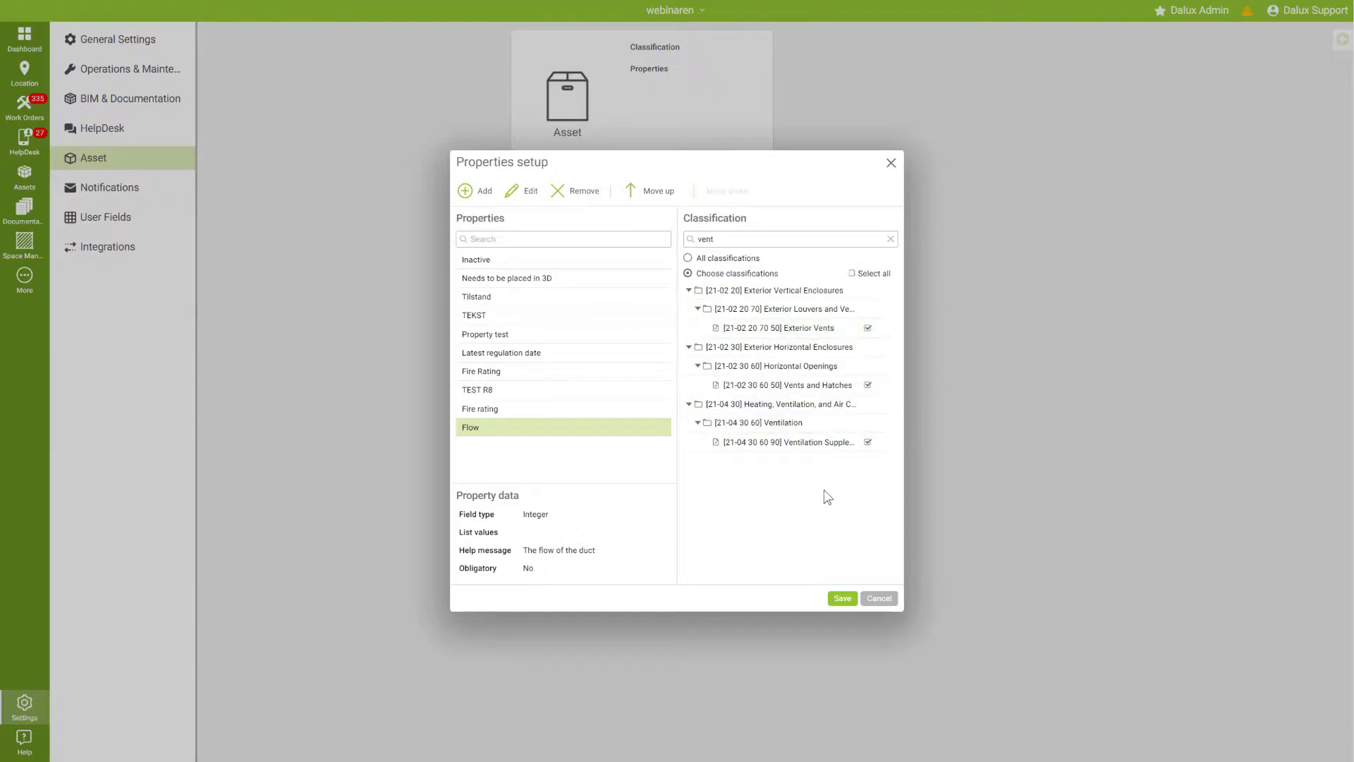
left_click(842, 599)
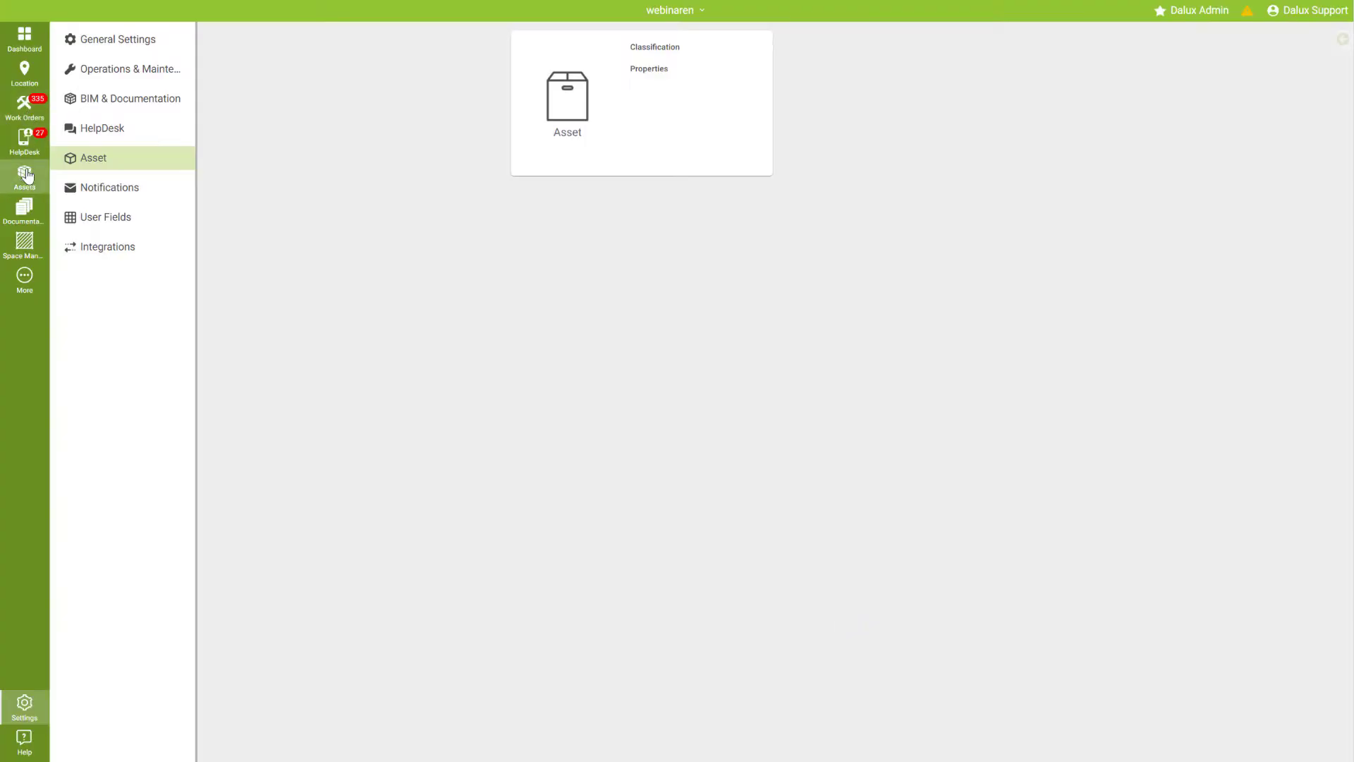
left_click(24, 176)
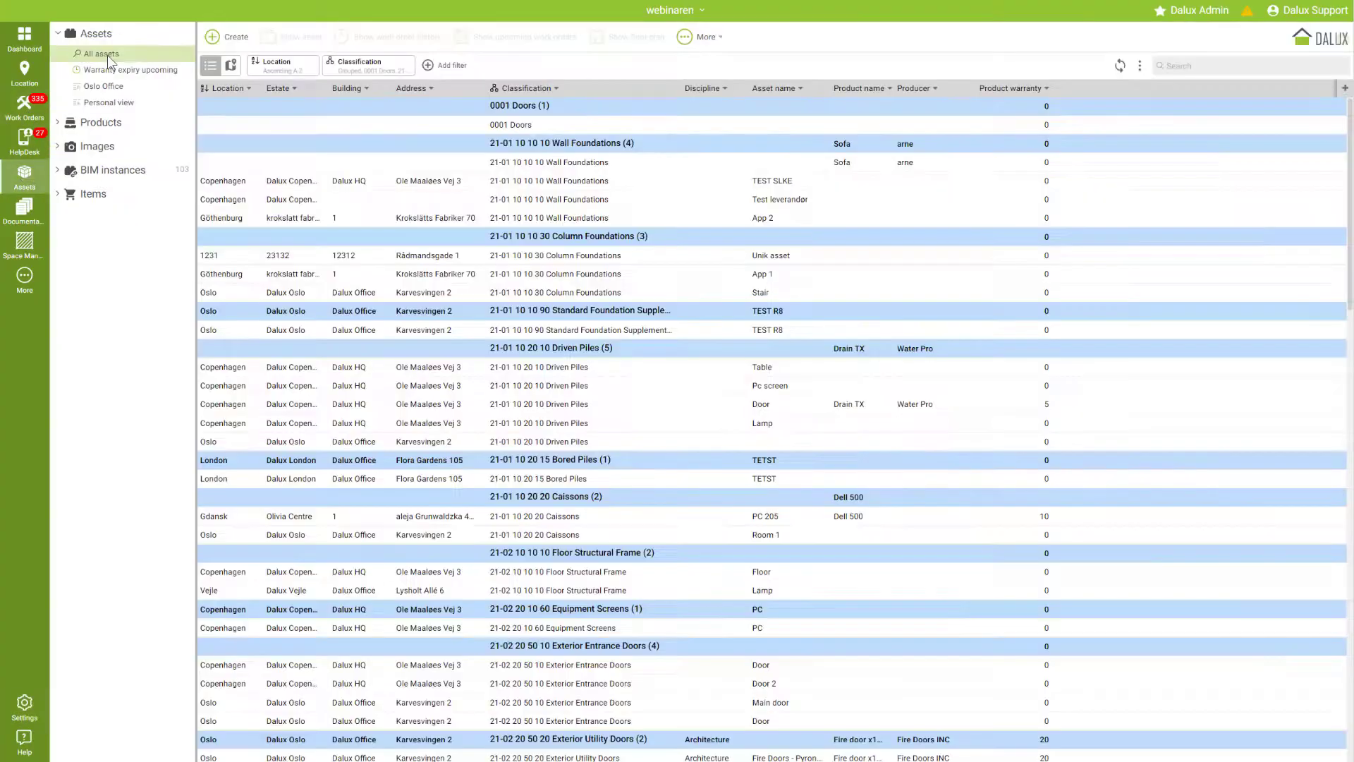
double_click(532, 125)
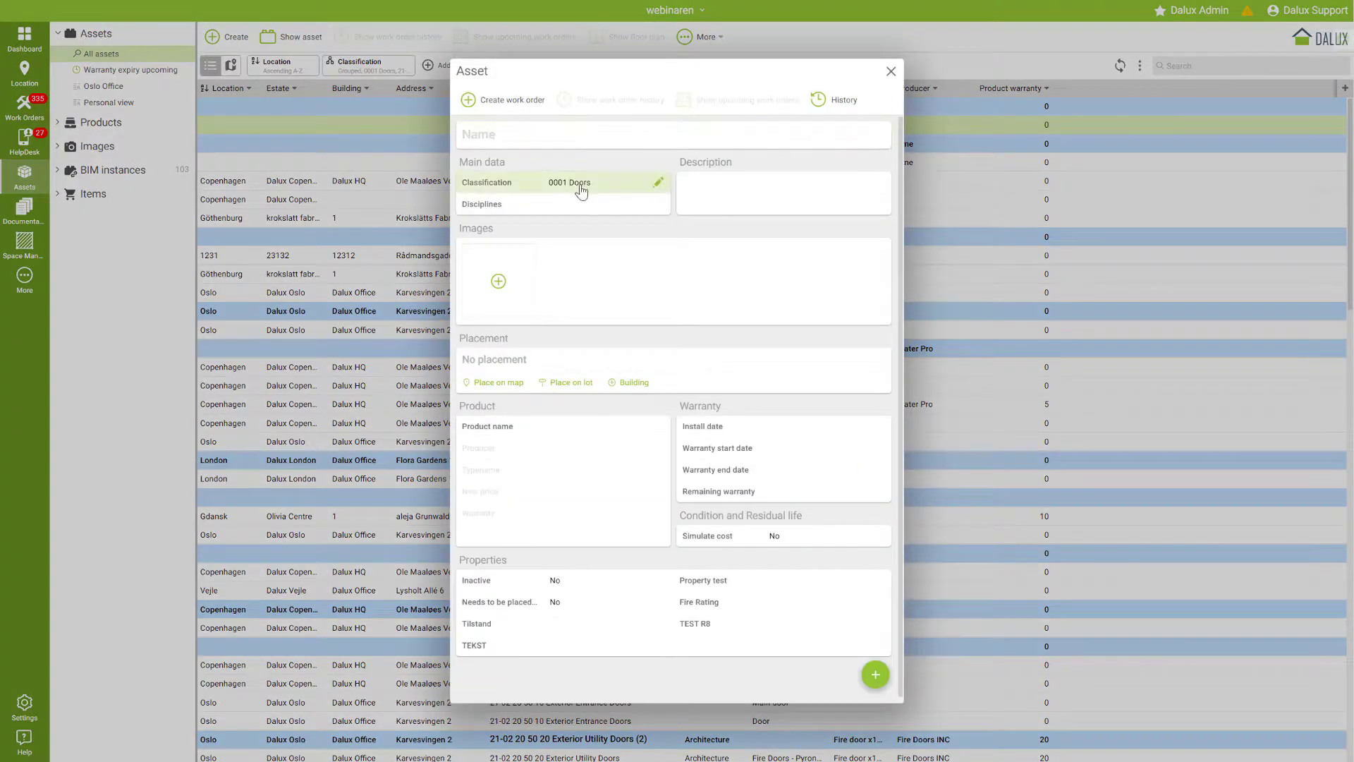
left_click(581, 187)
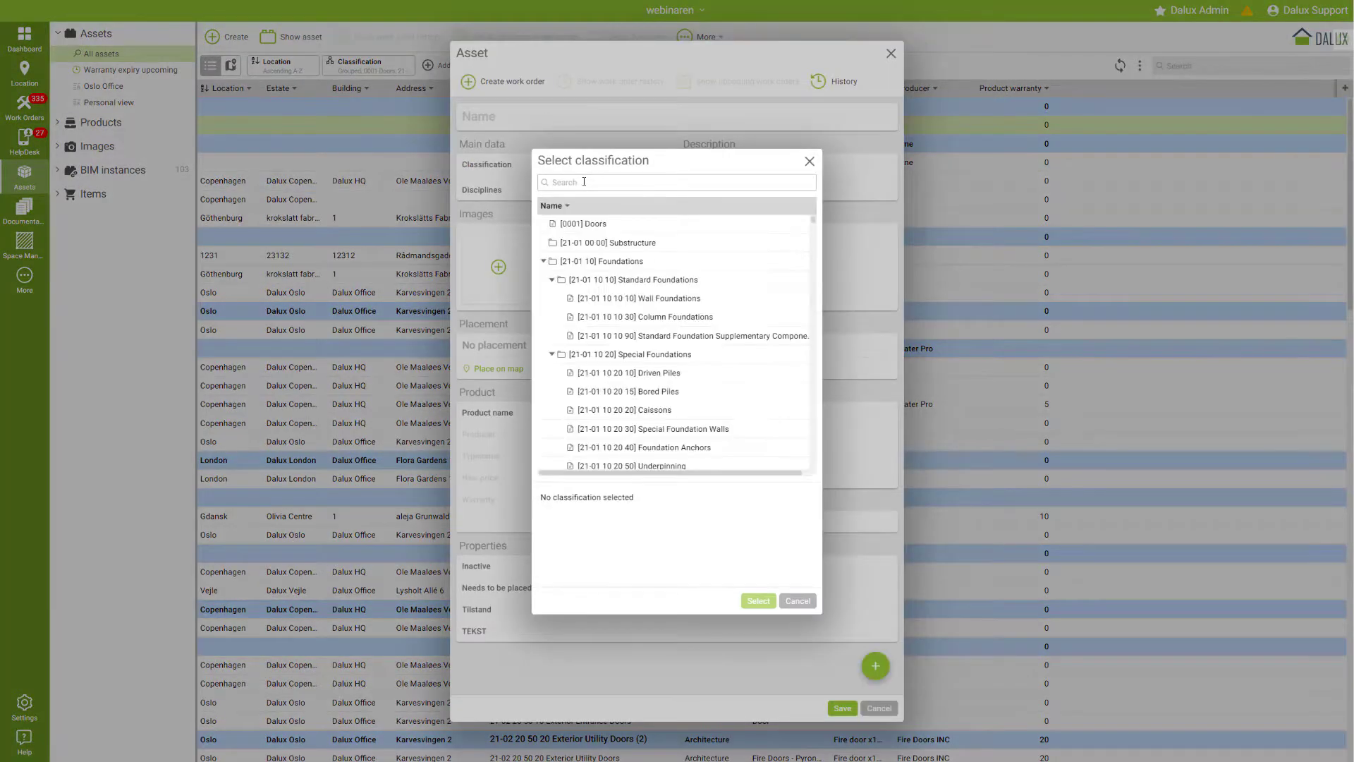
type("vent")
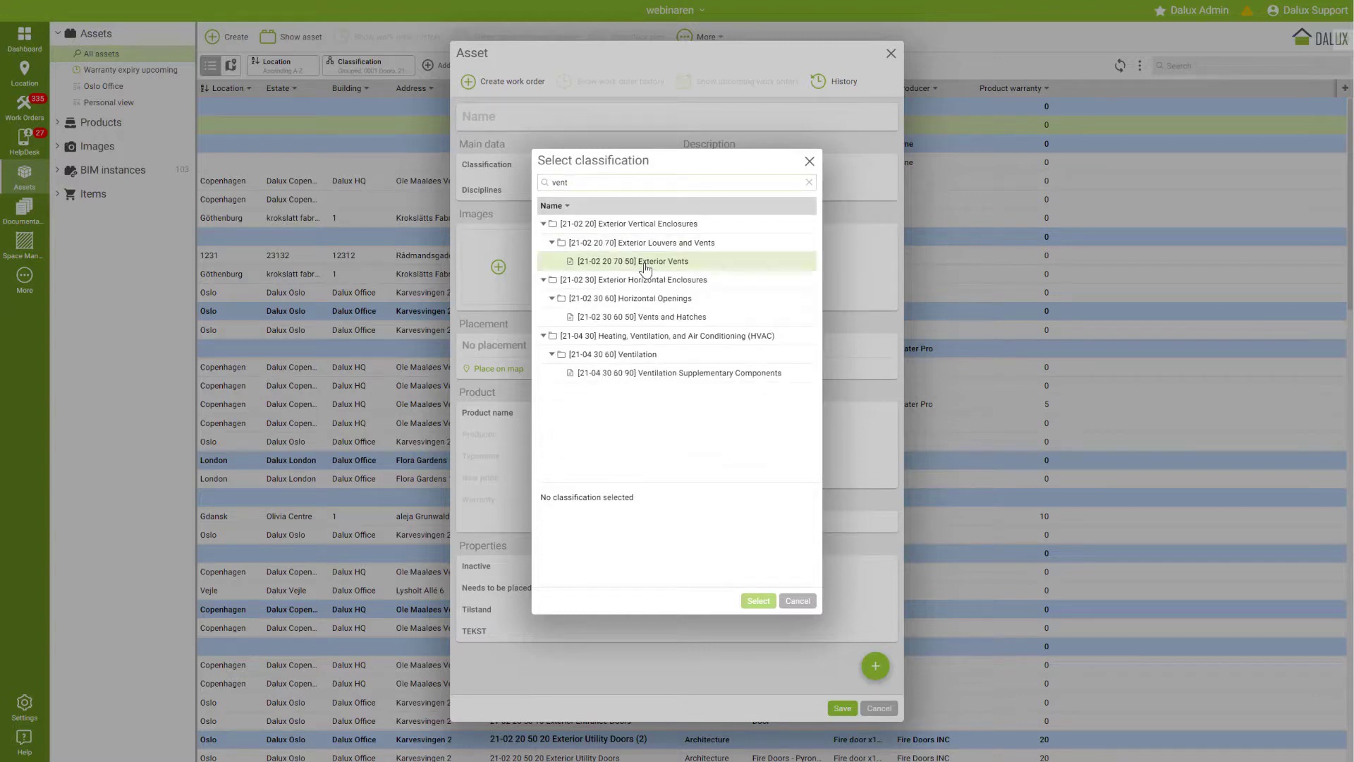
left_click(644, 266)
left_click(748, 605)
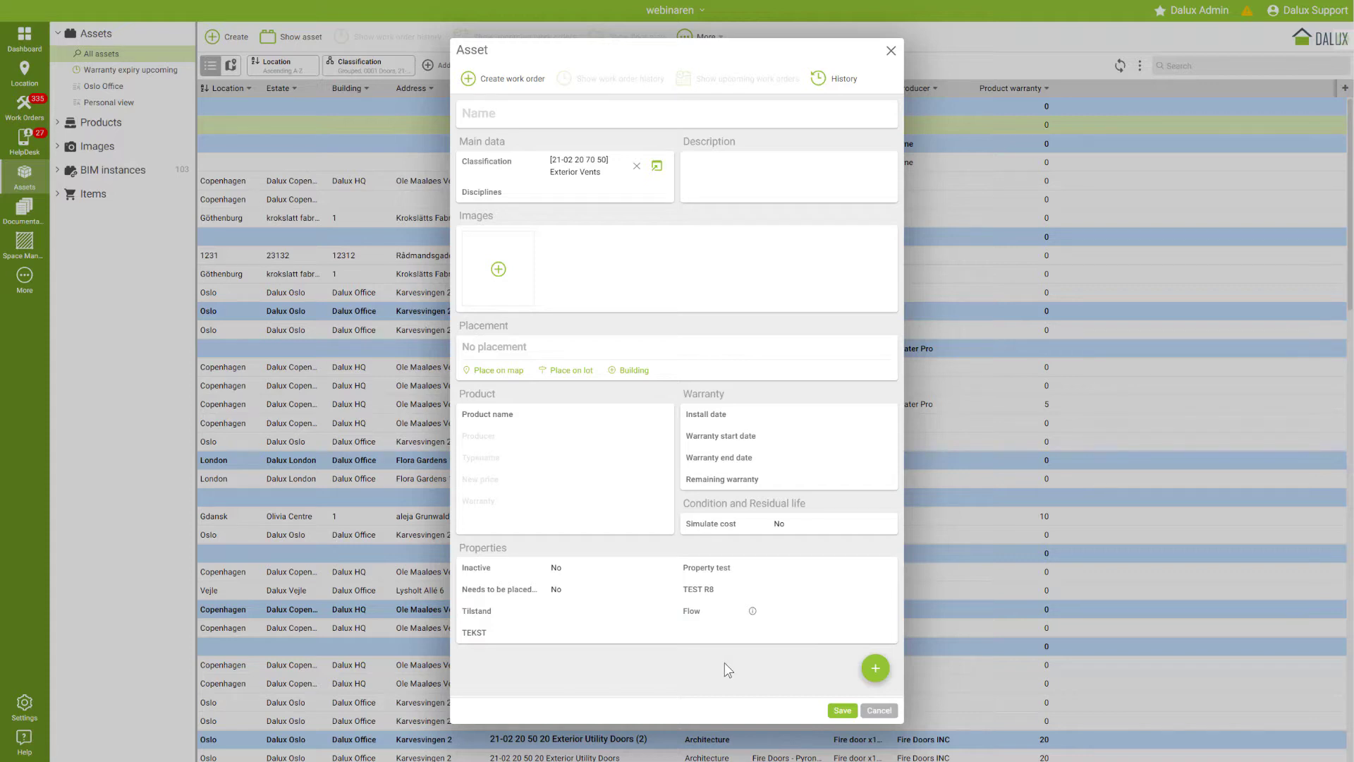
Open the asset's Flow property for entry and check its unit and help message.
left_click(811, 611)
left_click(873, 613)
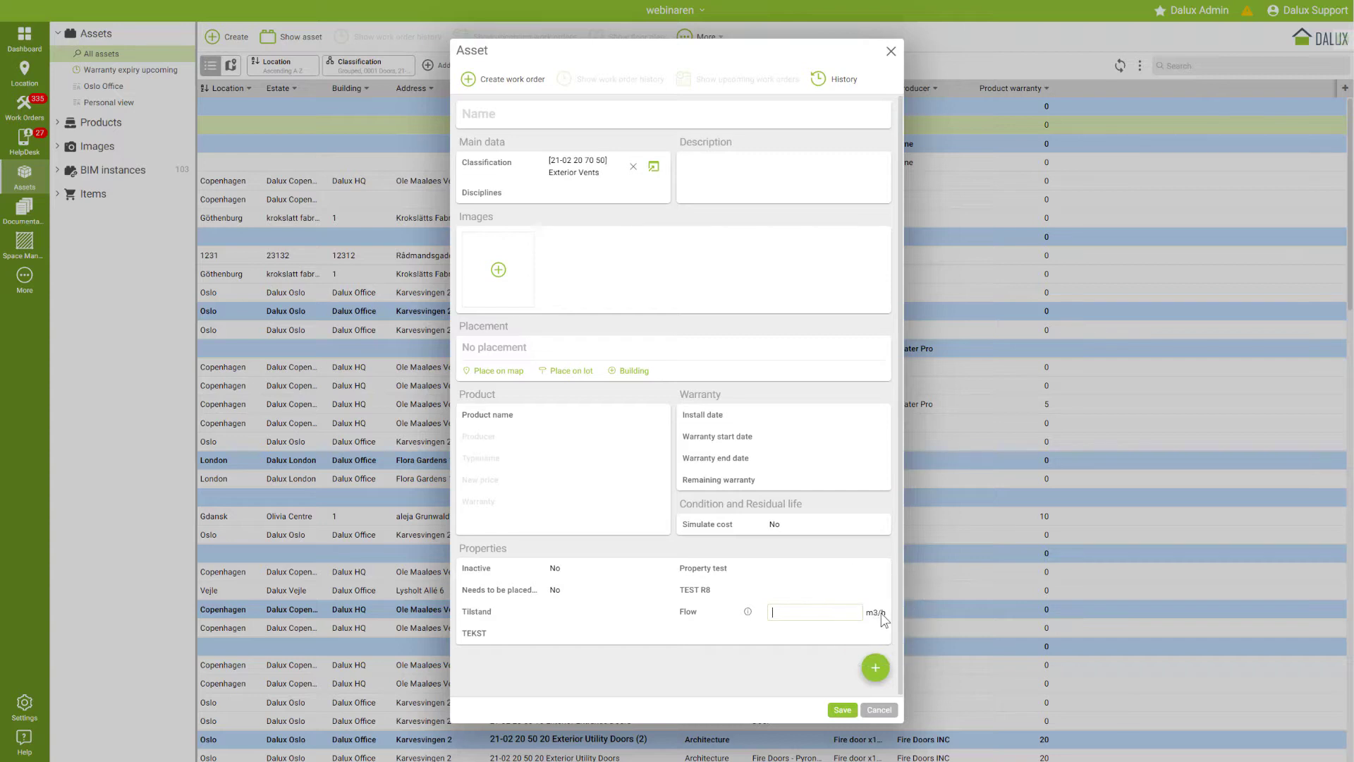
left_click(748, 614)
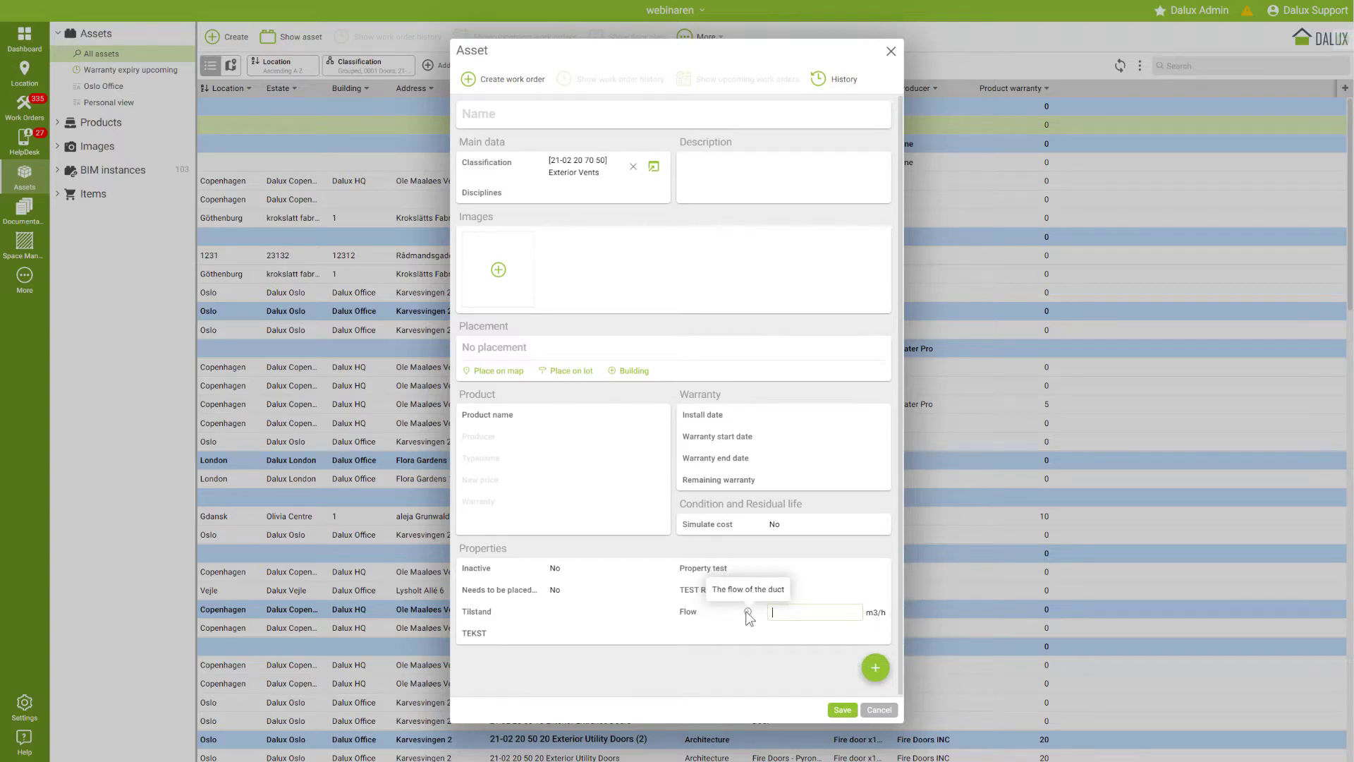